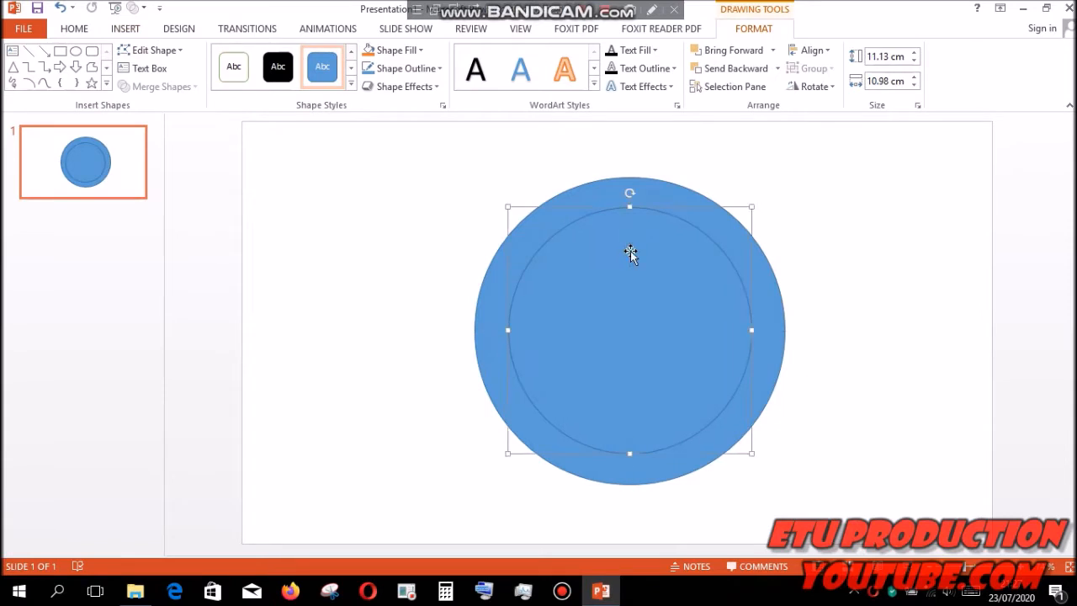
- Send the inner circle and then the large outer circle behind the gear shapes
right_click(630, 251)
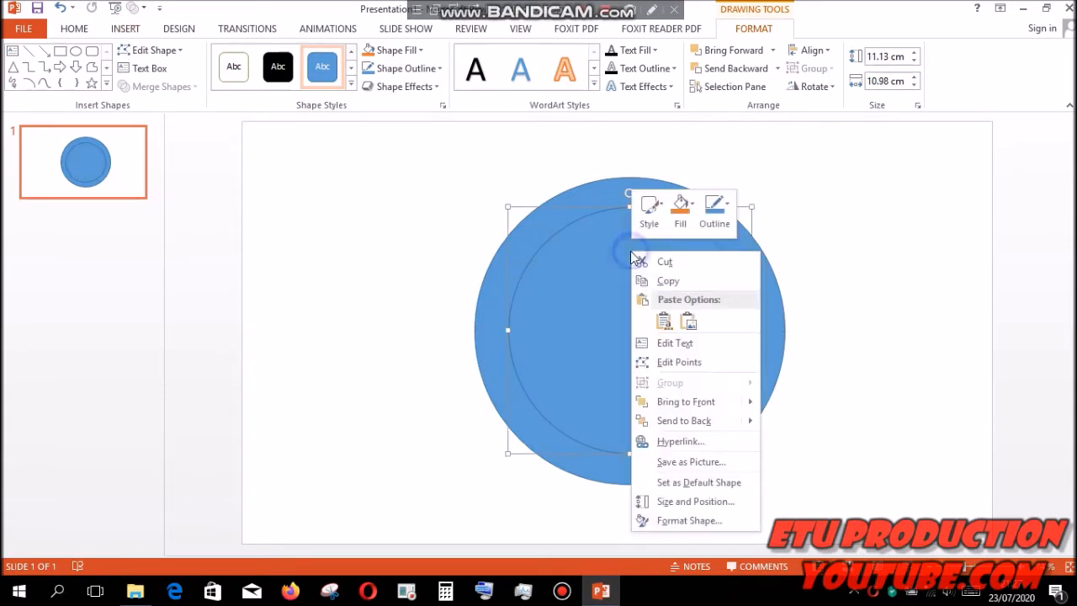
left_click(683, 422)
left_click(665, 358)
right_click(665, 360)
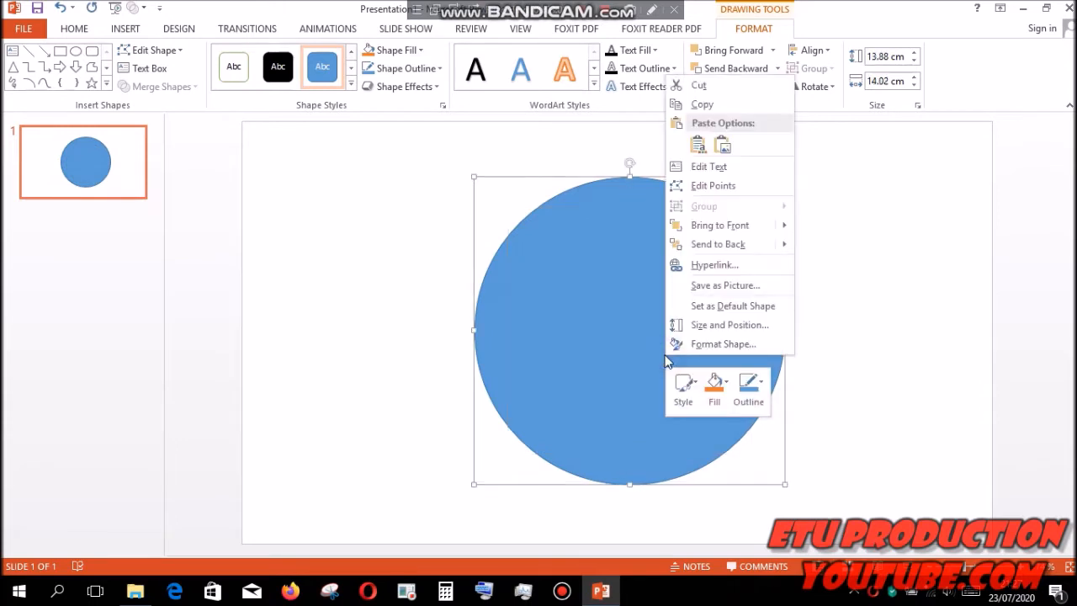
left_click(709, 246)
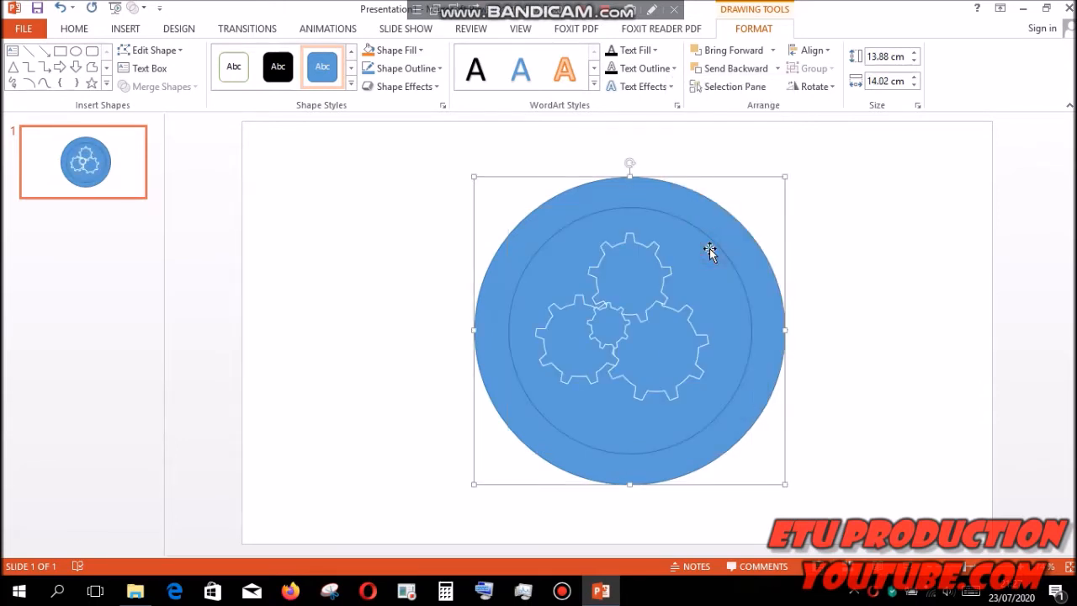
- Draw a vertical line about 16.3 cm long and place it through the center of the circles
left_click(126, 28)
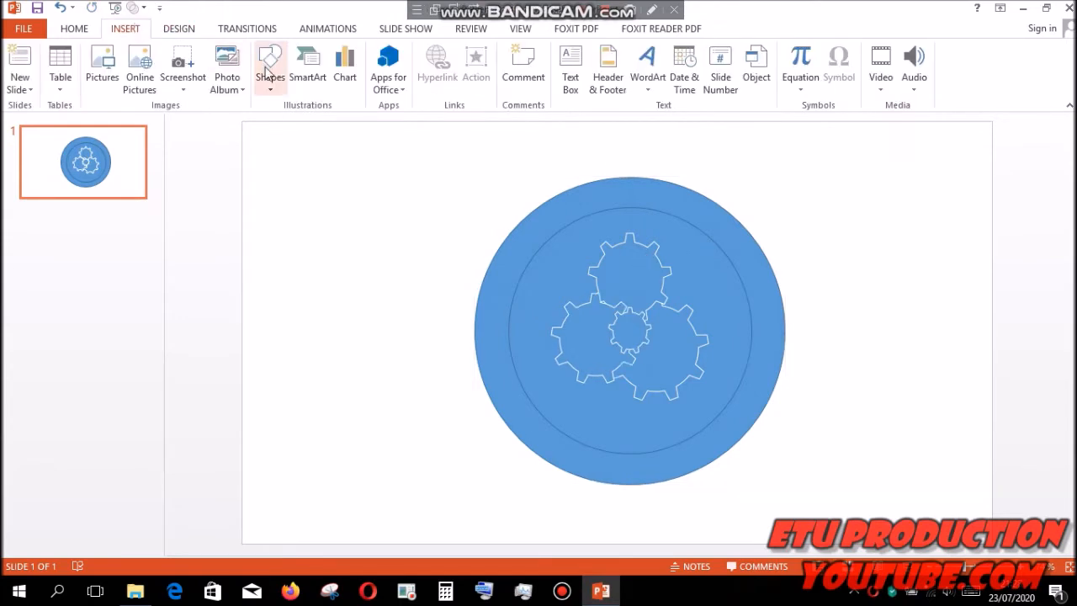
left_click(269, 86)
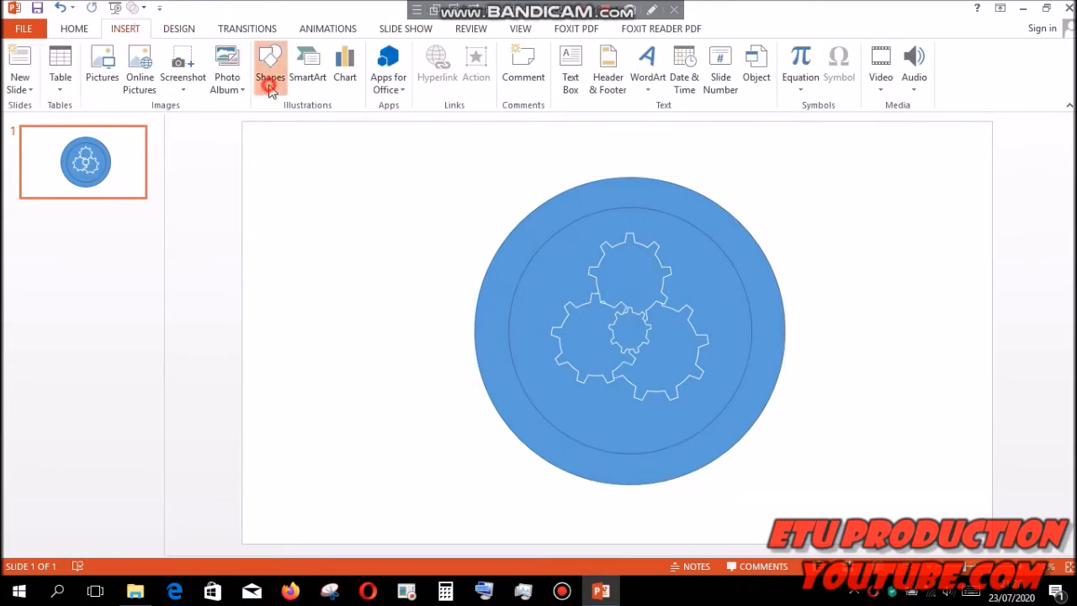
left_click(280, 123)
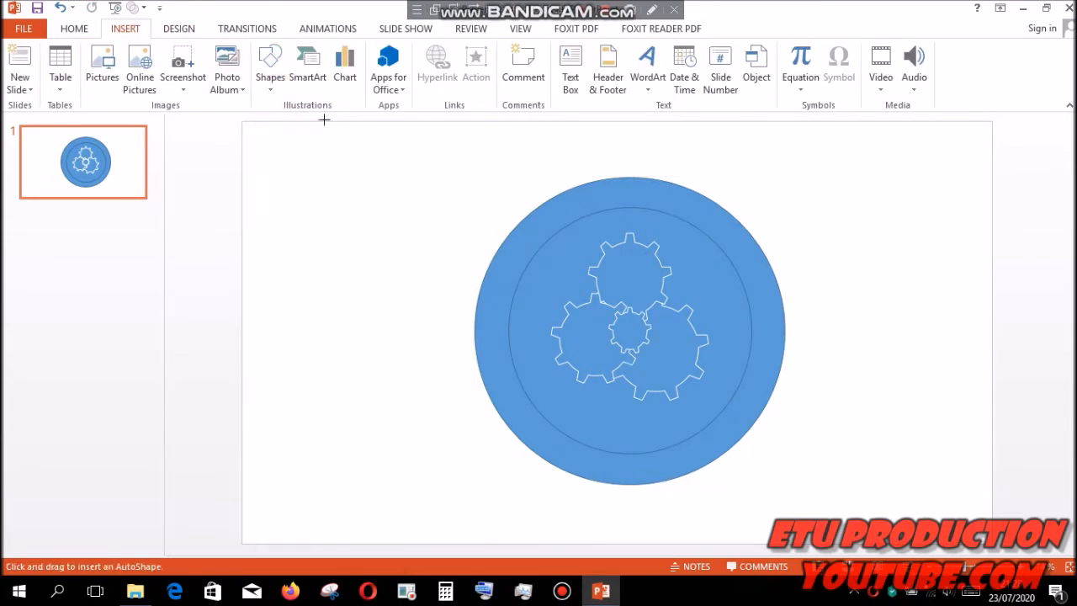
mouse_move(418, 154)
left_mouse_down()
mouse_move(437, 445)
mouse_move(413, 515)
left_mouse_up()
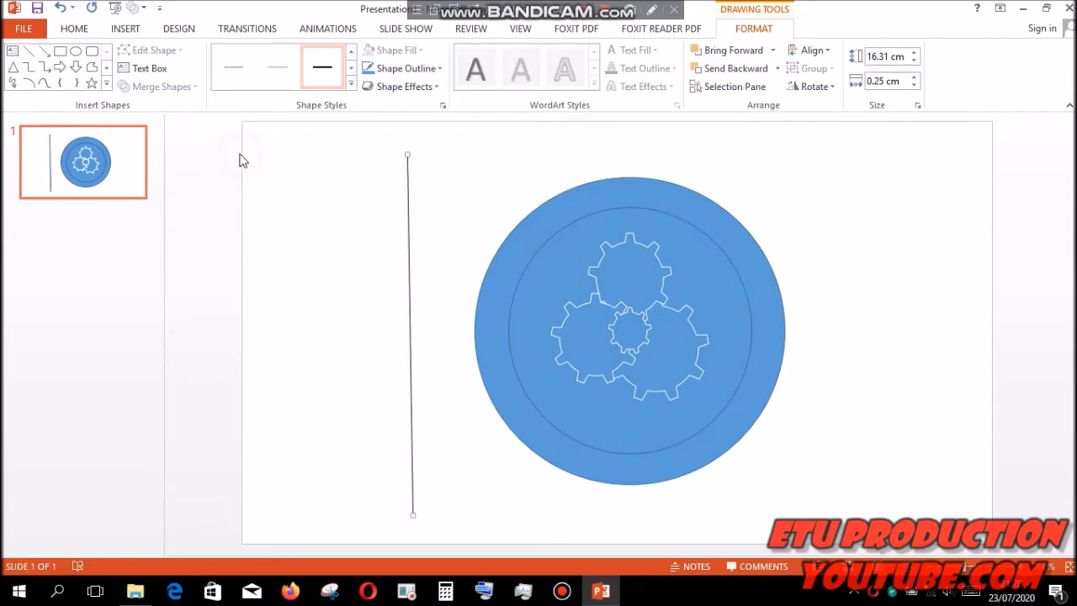
left_click_drag(416, 211, 629, 208)
left_click(522, 160)
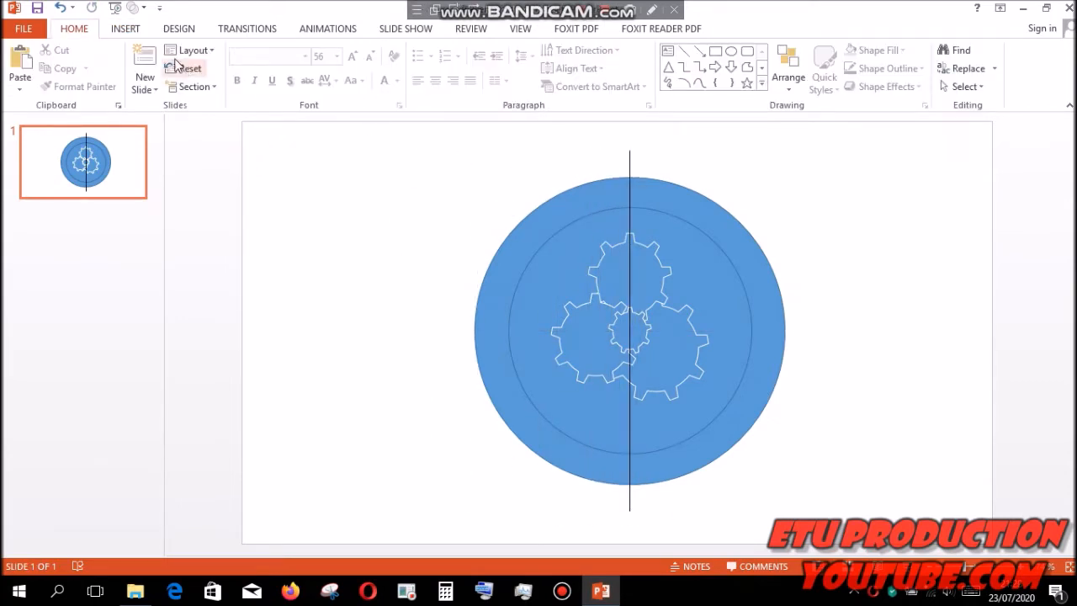
- Draw a small oval about 1.46 cm high and 1.25 cm wide in the slide's upper-left area
left_click(128, 29)
left_click(268, 84)
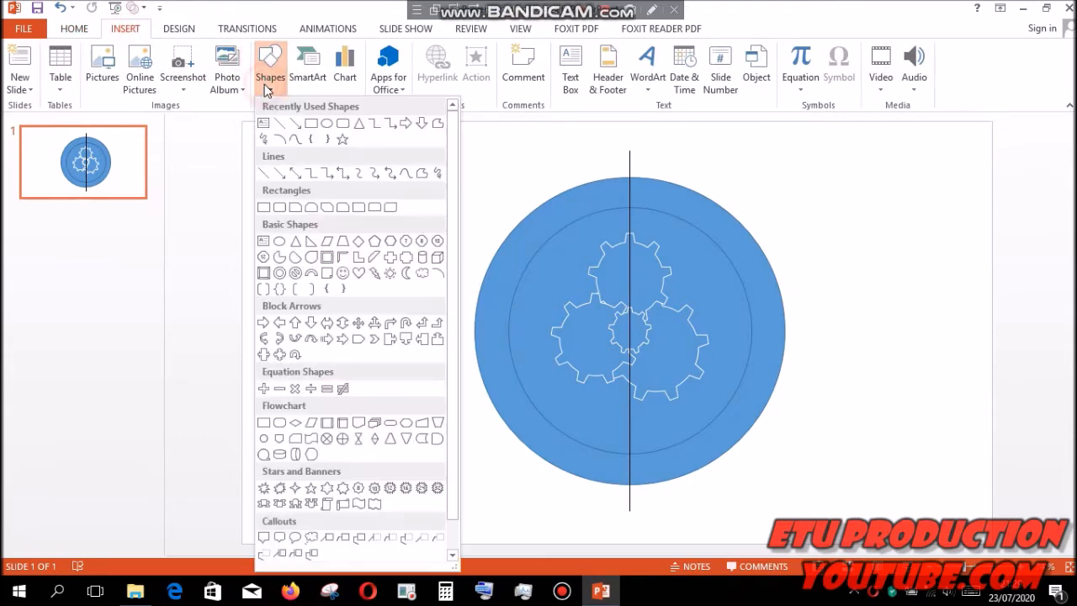
left_click(329, 123)
left_click_drag(303, 154, 331, 183)
left_click(324, 136)
left_click(319, 160)
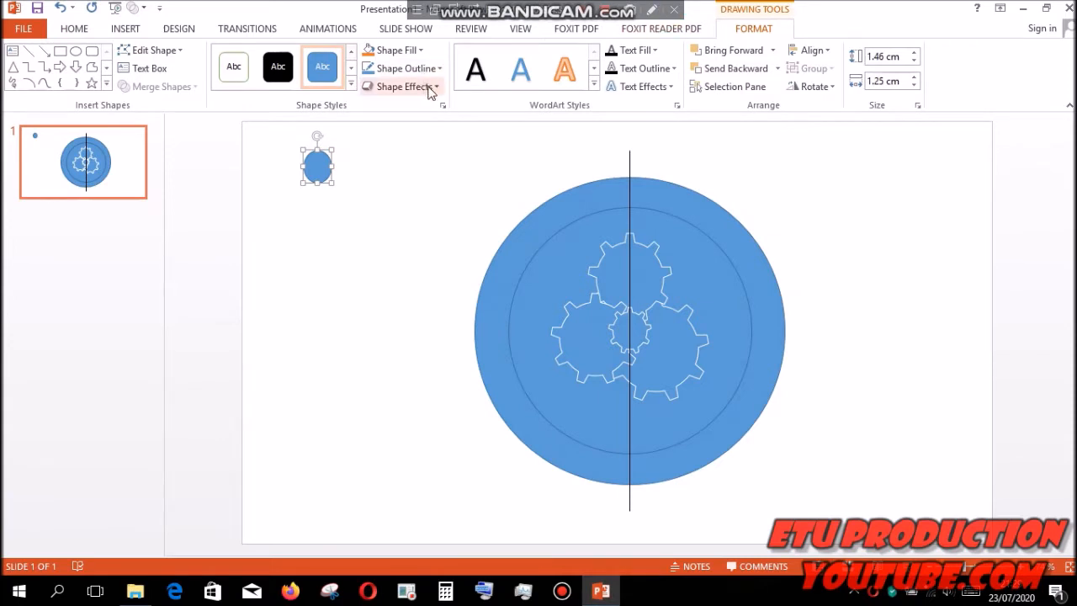
- Fill the small oval with standard green and apply the second preset shape effect
left_click(420, 52)
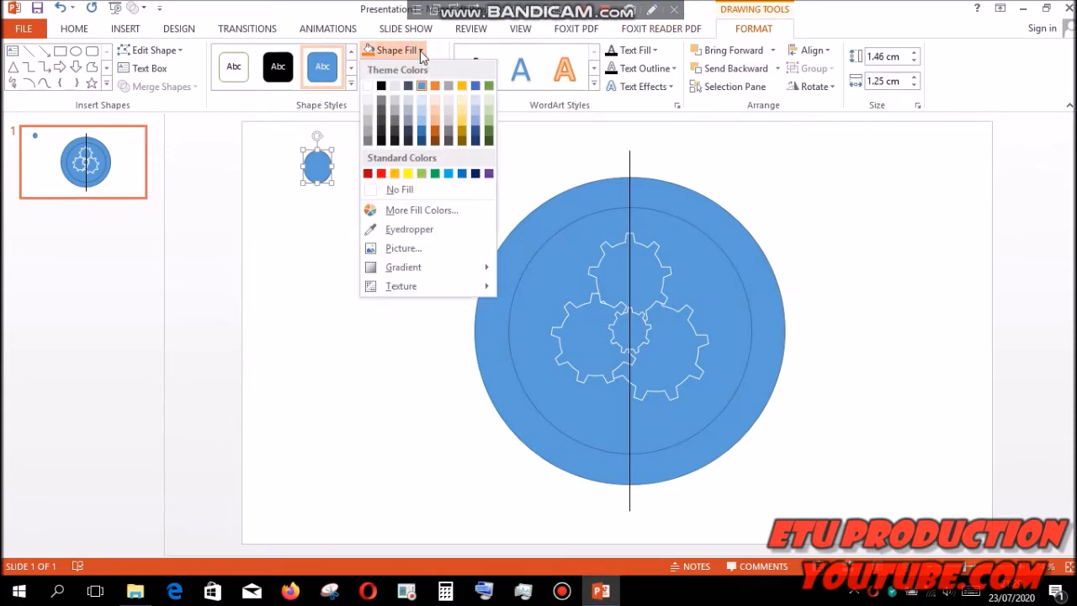
left_click(435, 173)
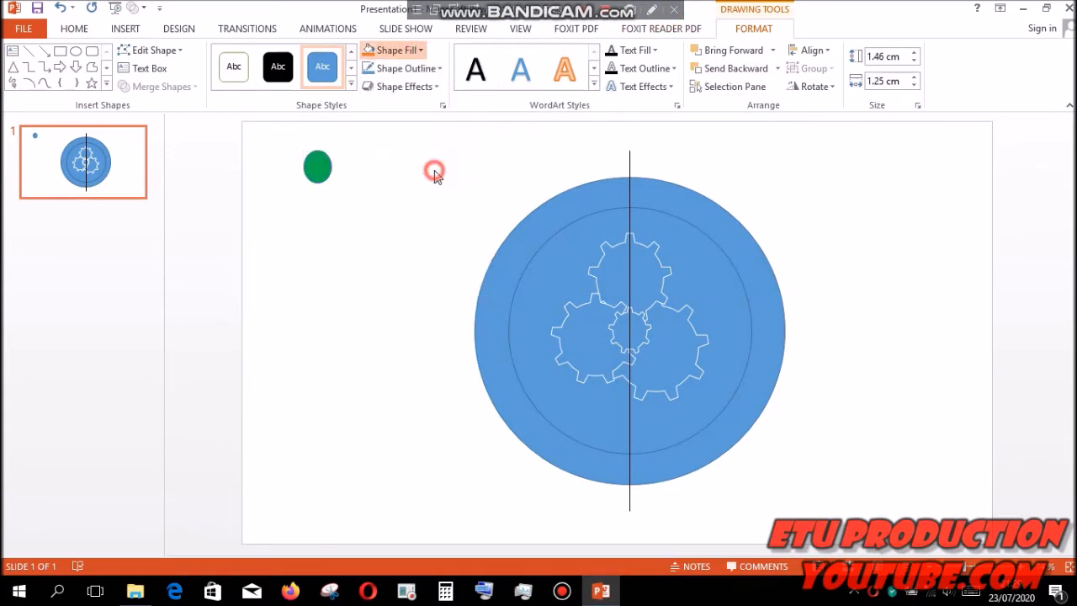
left_click(437, 88)
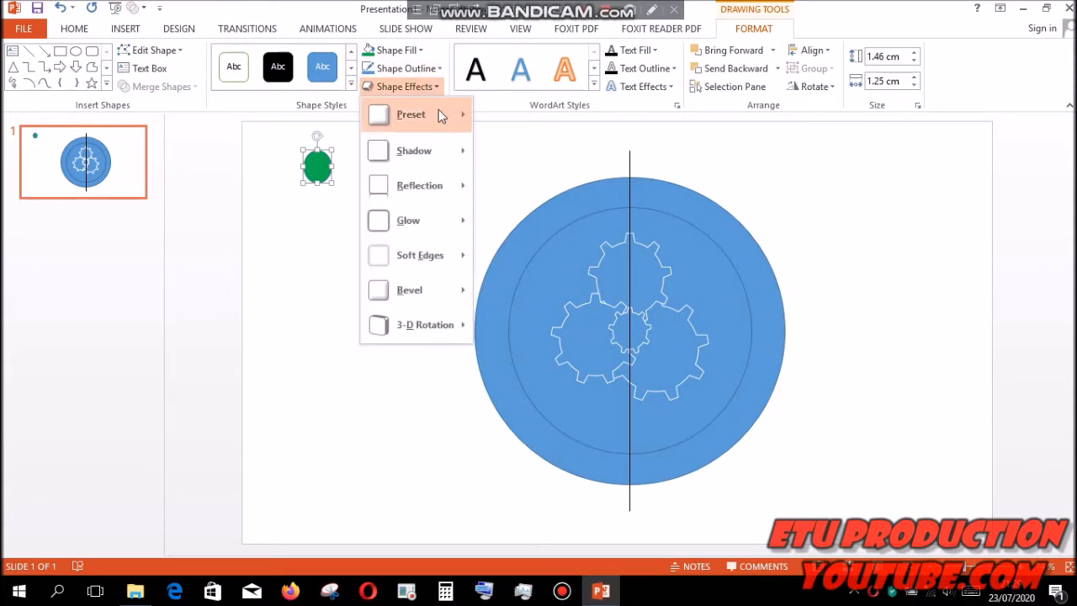
mouse_move(459, 122)
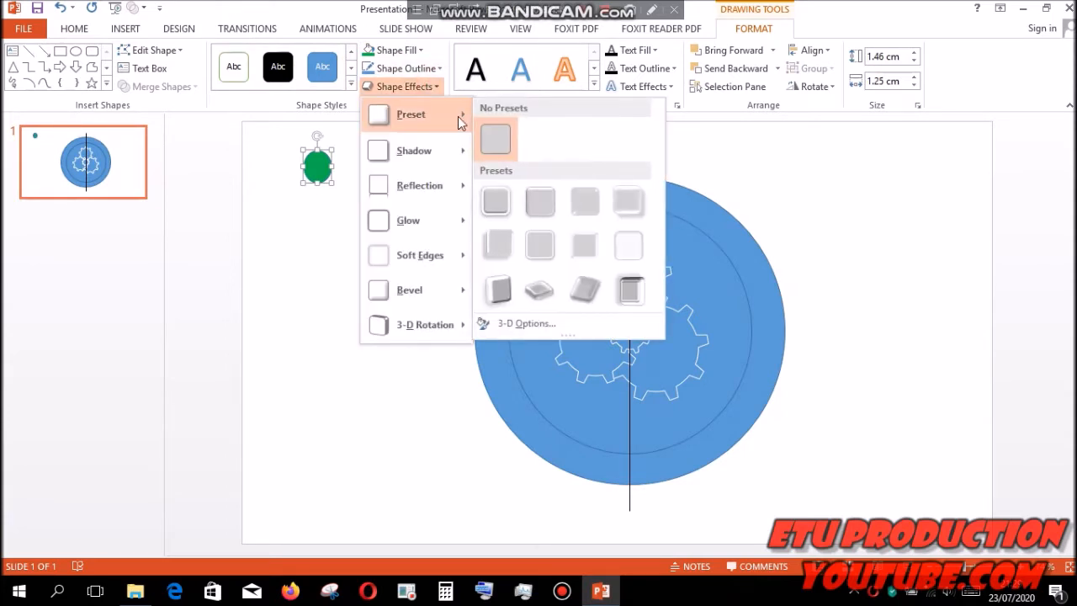
left_click(541, 200)
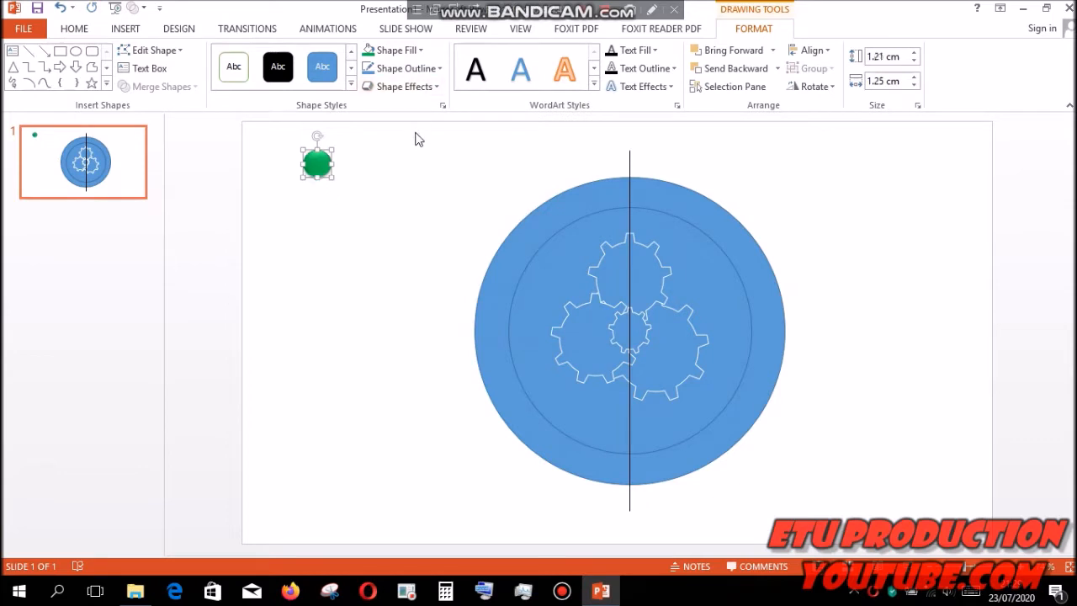
- Enter the number 1 in the small green circle, then enlarge it and color it orange-red
left_click(126, 31)
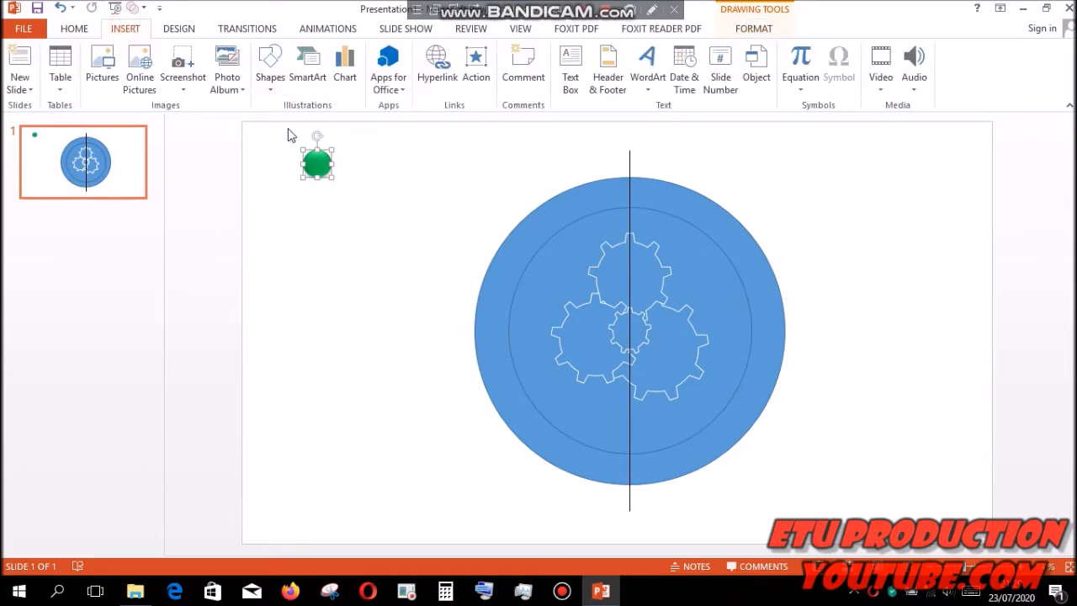
left_click(567, 78)
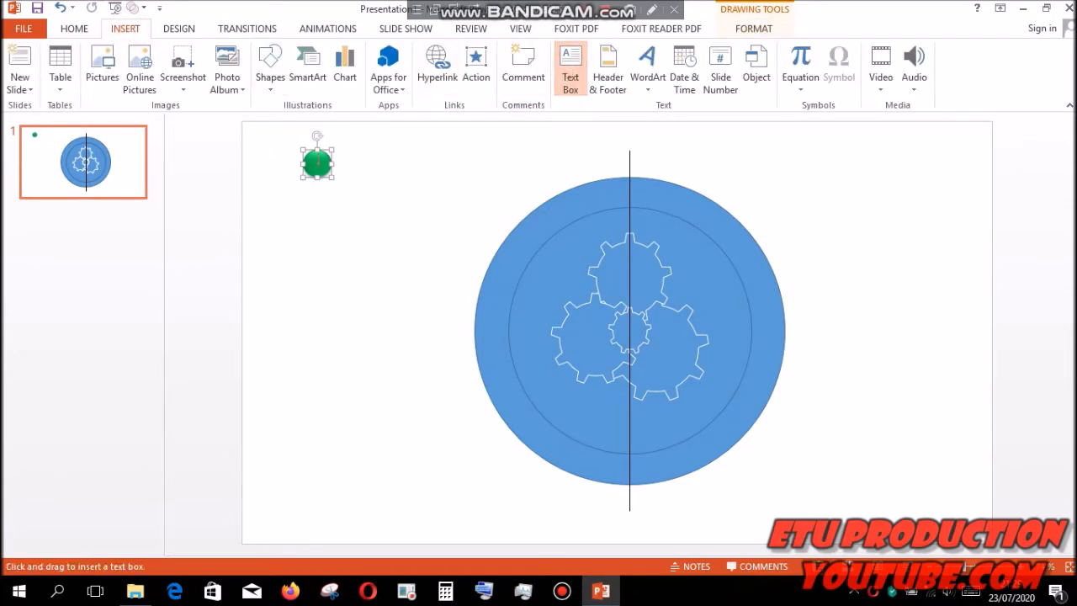
left_click(316, 164)
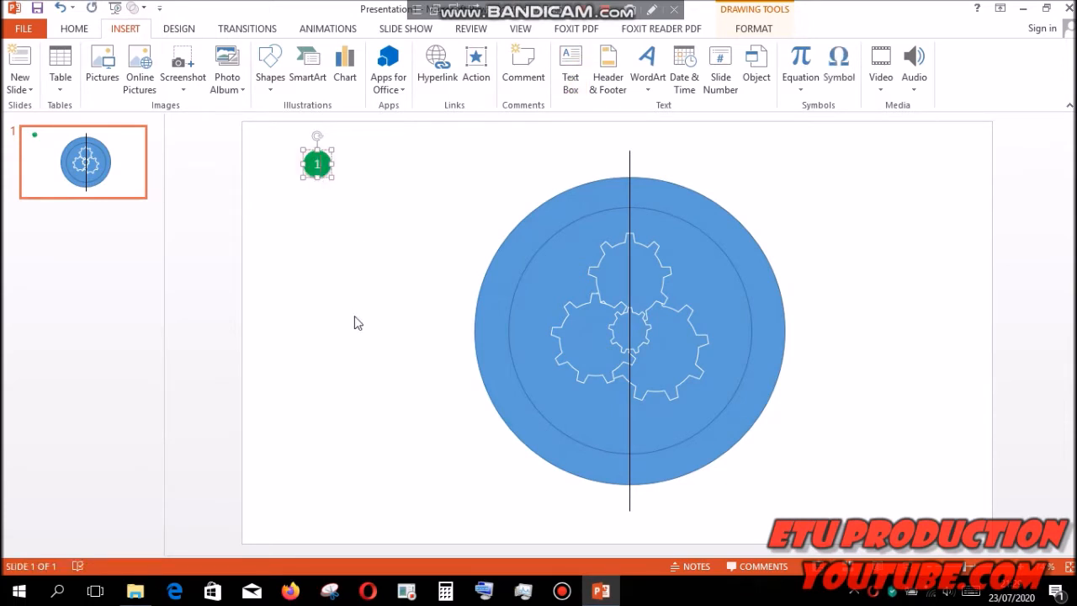
double_click(317, 164)
left_click(441, 141)
left_click(496, 225)
left_click(447, 216)
left_click(316, 156)
- Place the green number marker at the top of the outer ring and copy it to the ring's bottom on the guide line
left_click_drag(310, 160, 623, 185)
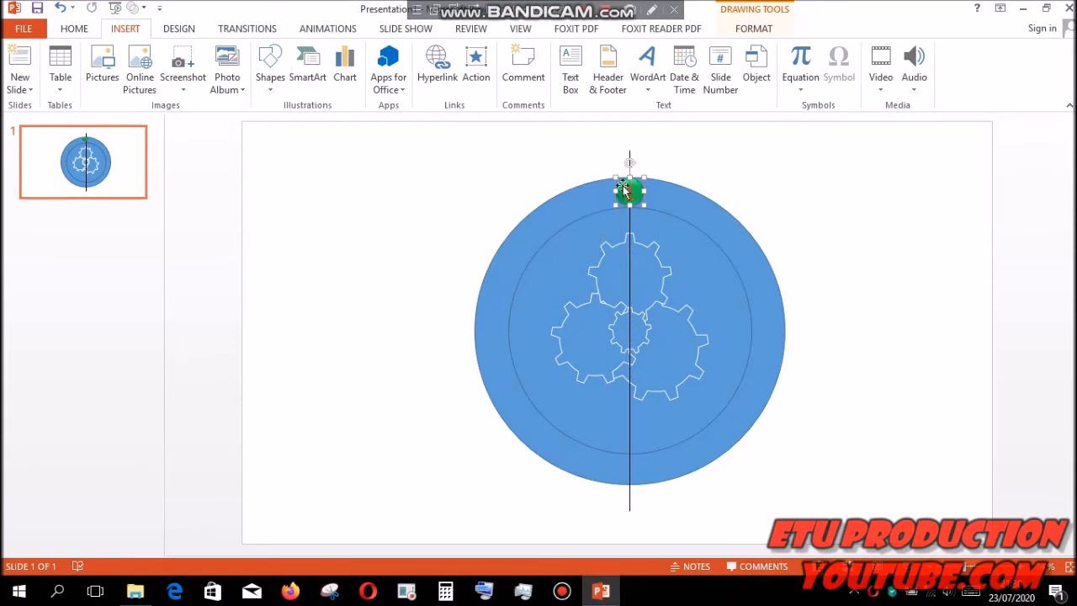
left_click_drag(623, 192, 625, 464)
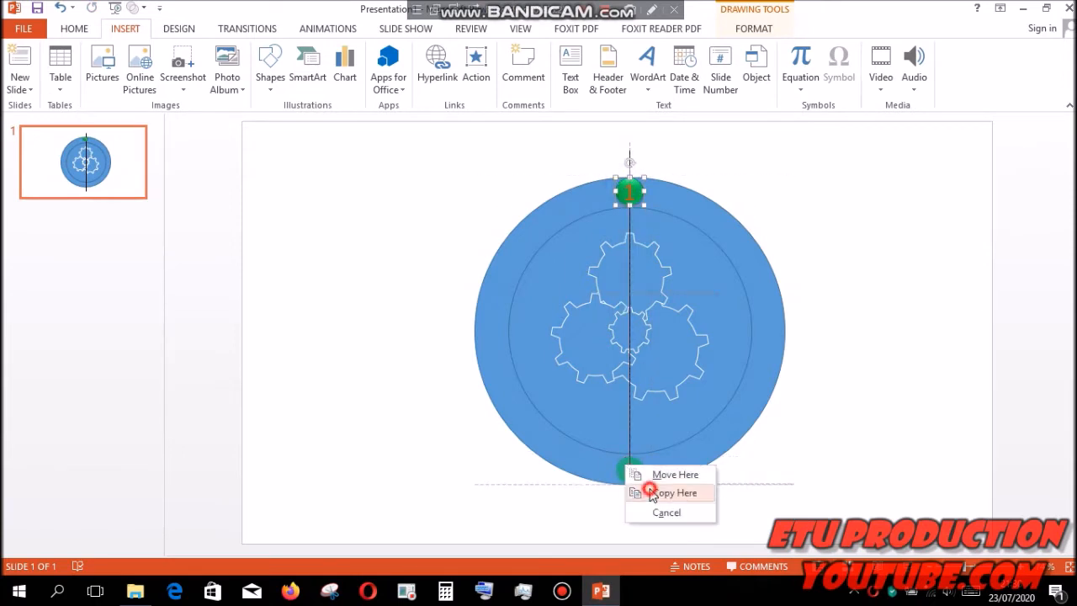
left_click(646, 490)
left_click(587, 14)
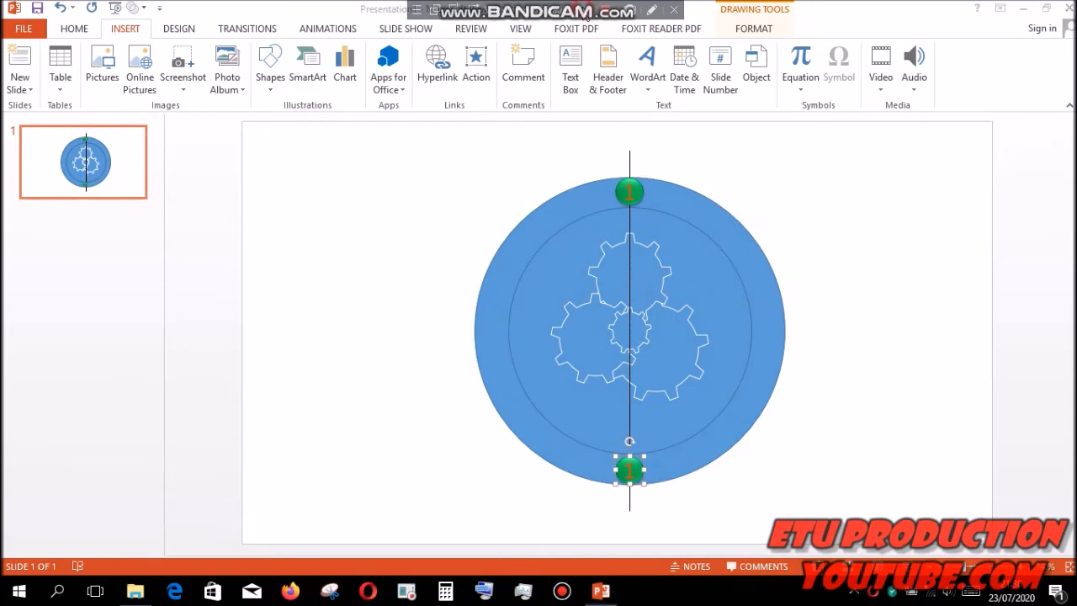
- Rotate the vertical guide line to 30°
left_click(628, 245)
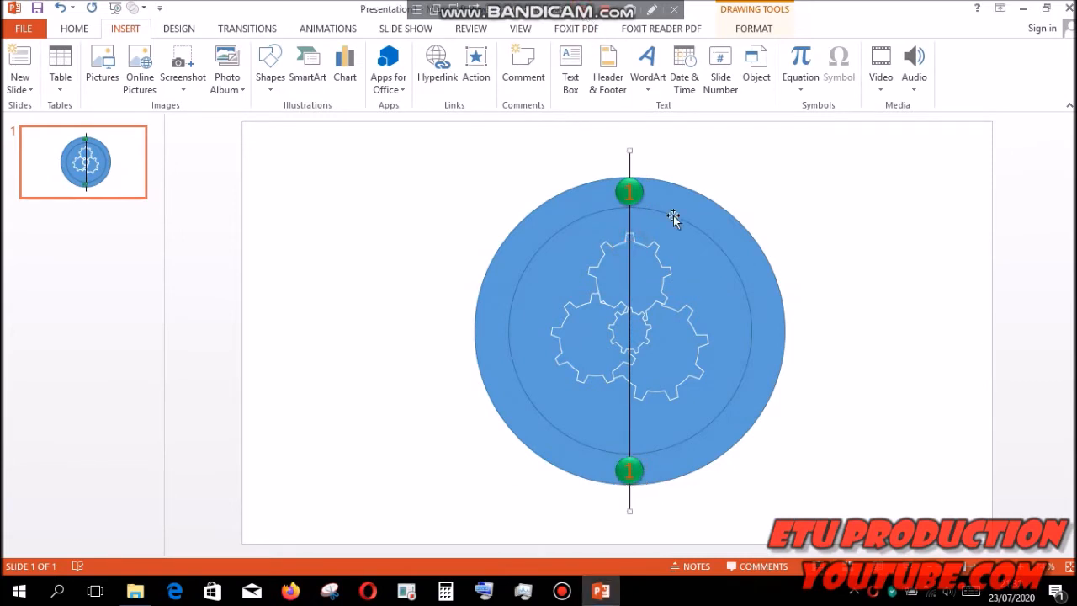
left_click(760, 29)
left_click(829, 87)
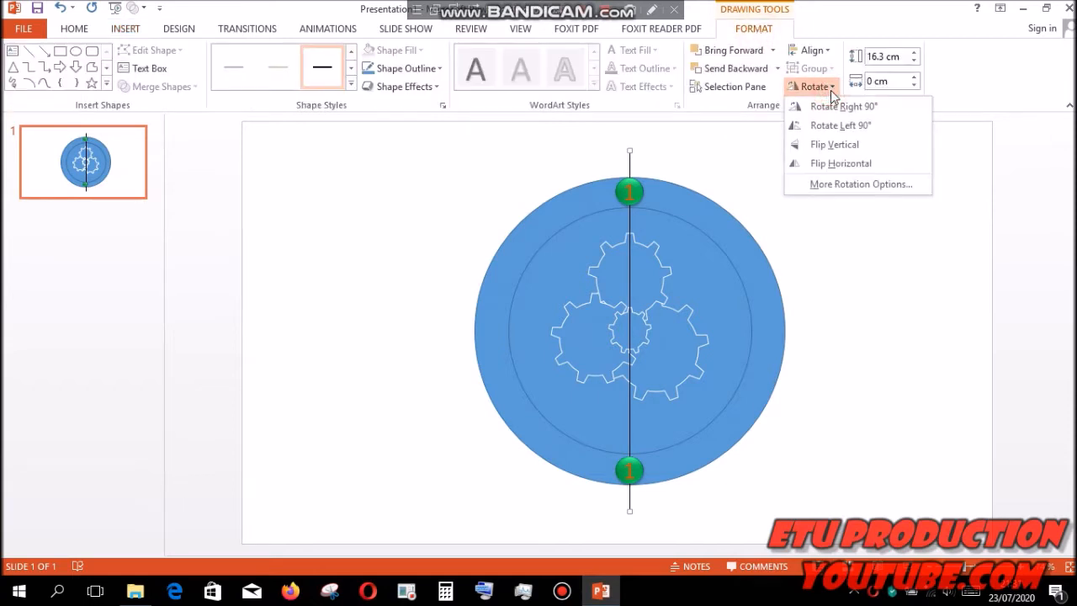
left_click(844, 185)
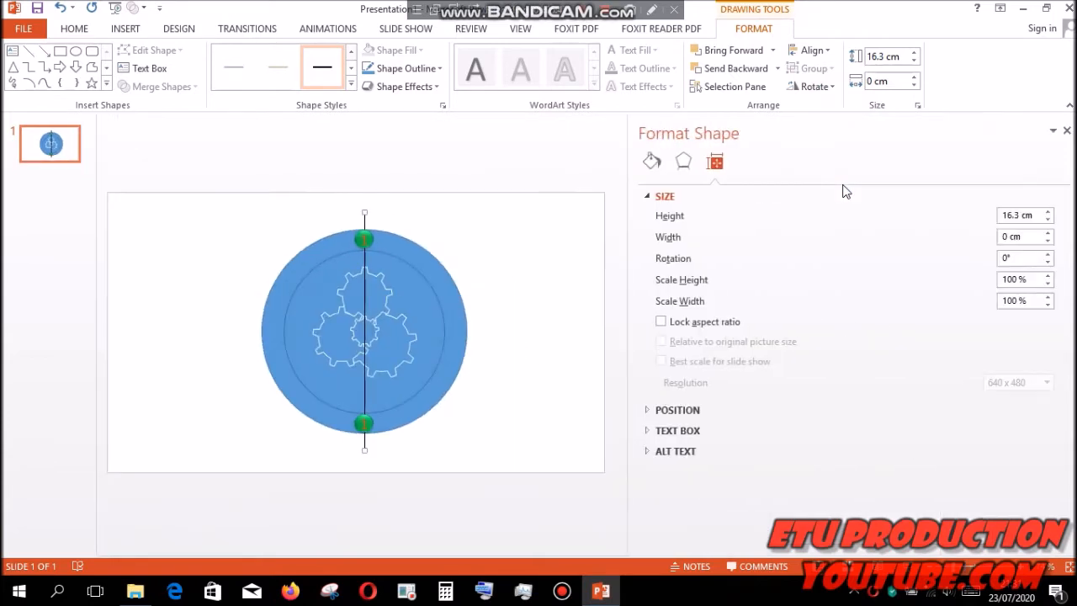
left_click(1026, 258)
key("Return")
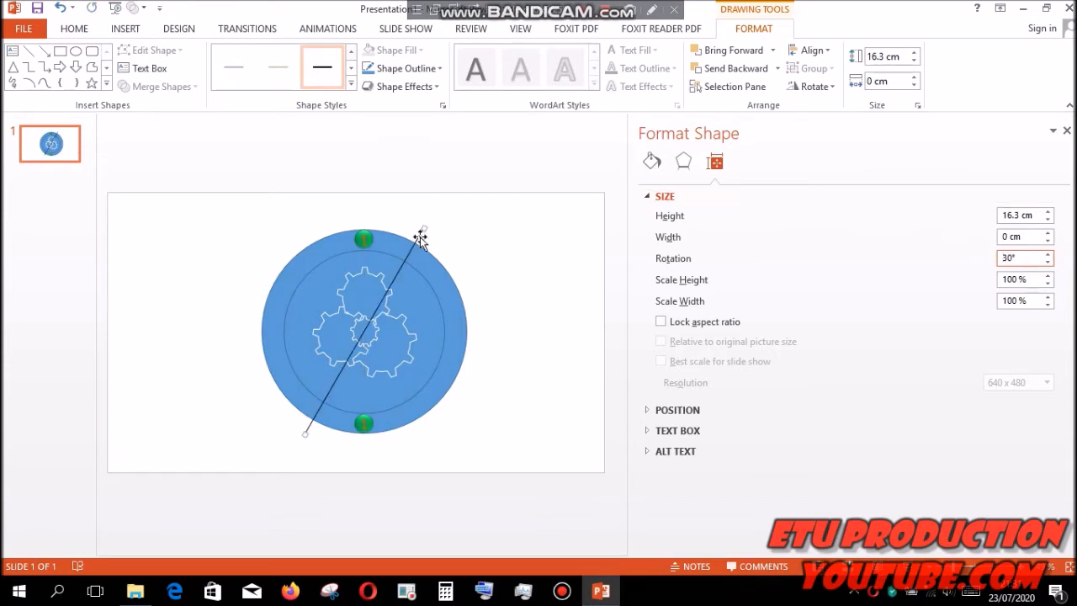
- Copy the green number marker onto the ring at both ends of the 30° guide line
left_click_drag(367, 241, 318, 414)
left_click(433, 281)
left_click(370, 440)
- Set the guide line's rotation to 60°
left_click(361, 352)
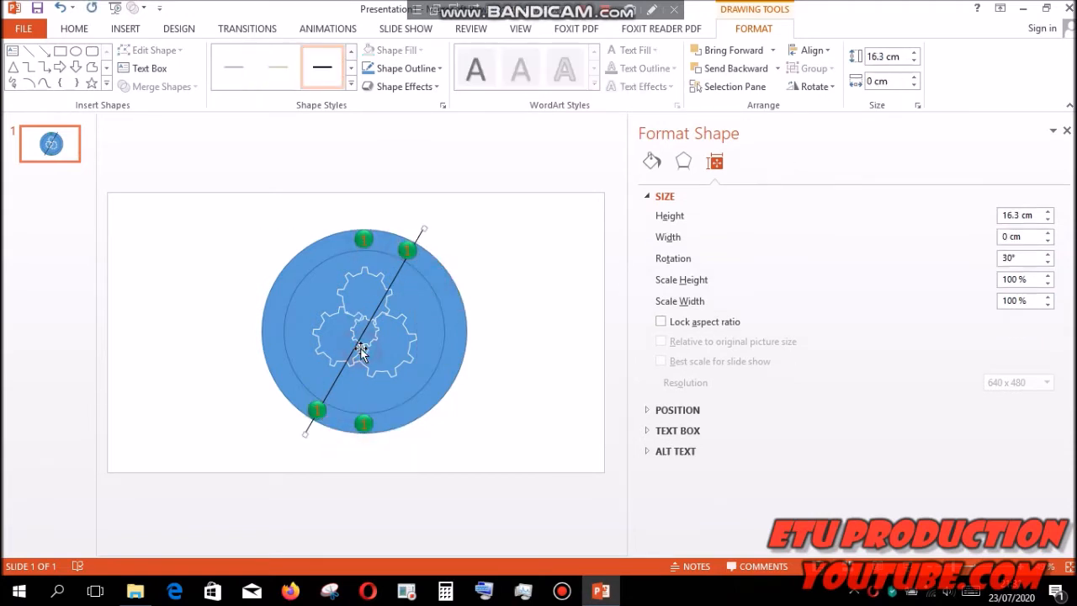
double_click(1009, 257)
key("BackSpace")
type("60")
key("Return")
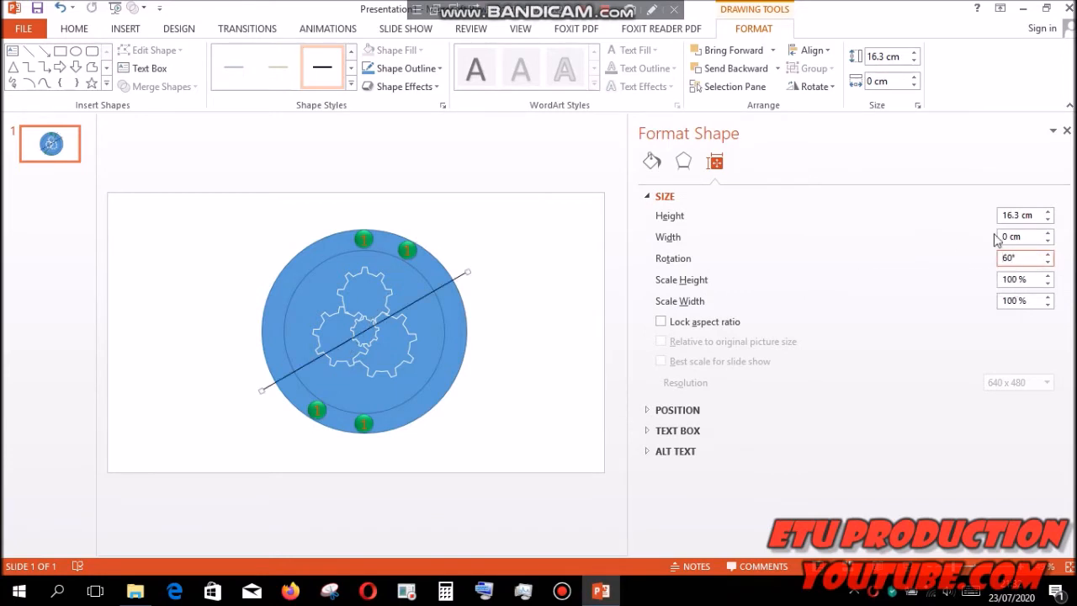
left_click_drag(370, 239, 449, 286)
left_click(480, 315)
left_click_drag(300, 337, 289, 372)
left_click(60, 8)
left_click(434, 209)
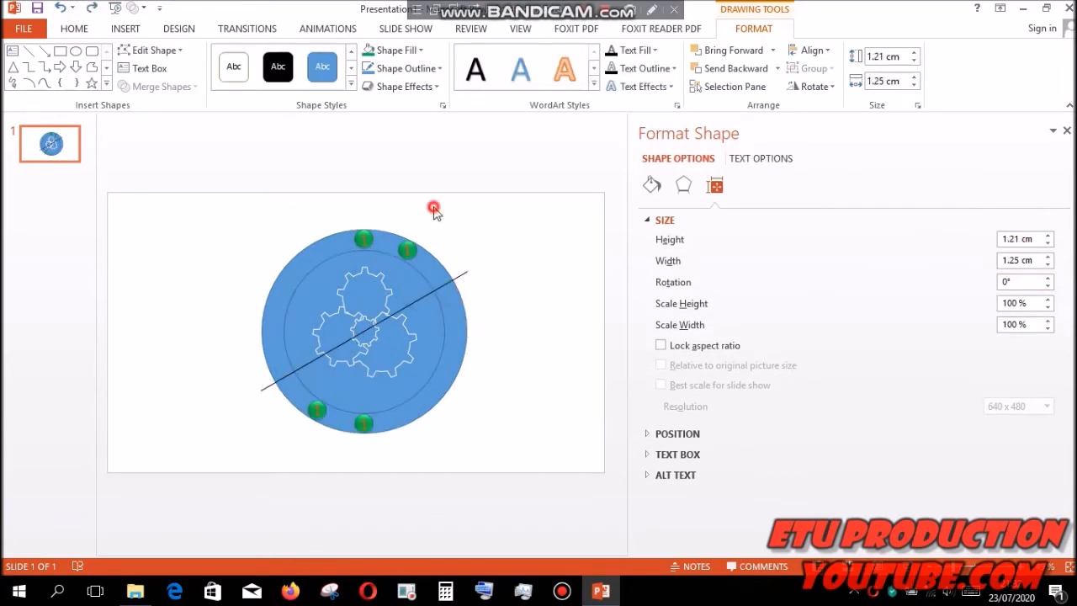
- Copy the green number marker onto the ring at both ends of the 60° guide line
left_click_drag(369, 238, 441, 284)
left_click(469, 311)
left_click_drag(370, 239, 290, 374)
left_click(301, 400)
- Set the guide line's rotation to 90°
left_click(351, 338)
left_click(714, 164)
left_click(1033, 257)
key("BackSpace")
key("BackSpace")
key("BackSpace")
type("90")
key("Return")
- Copy the green number marker onto the ring at both ends of the horizontal guide line
left_click_drag(368, 239, 453, 333)
left_click(294, 356)
left_click(477, 357)
left_click(475, 359)
left_click(61, 9)
- Set the guide line's rotation to 120°
left_click(388, 332)
left_click(1013, 258)
key("BackSpace")
key("BackSpace")
type("120")
key("Return")
- Copy the green number marker onto the ring at both ends of the 120° guide line
left_click_drag(371, 239, 449, 377)
left_click(288, 281)
left_click(252, 252)
left_click(313, 312)
left_click(472, 403)
- Set the guide line's rotation to 150°
left_click(462, 387)
left_click(1028, 258)
key("BackSpace")
key("BackSpace")
key("BackSpace")
key("BackSpace")
type("150")
key("Return")
- Copy the green number marker onto the ring at both ends of the 150° guide line
left_click_drag(342, 274, 499, 430)
left_click(419, 259)
left_click(535, 457)
left_click(572, 437)
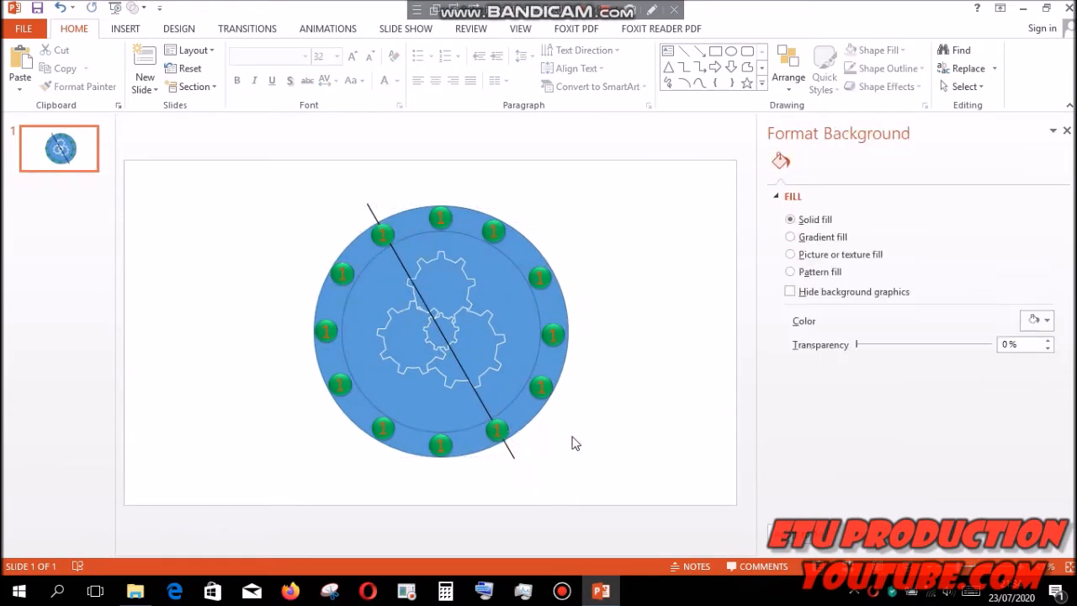
- Remove the diagonal guide line from the clock face by cutting it
left_click(511, 455)
right_click(511, 456)
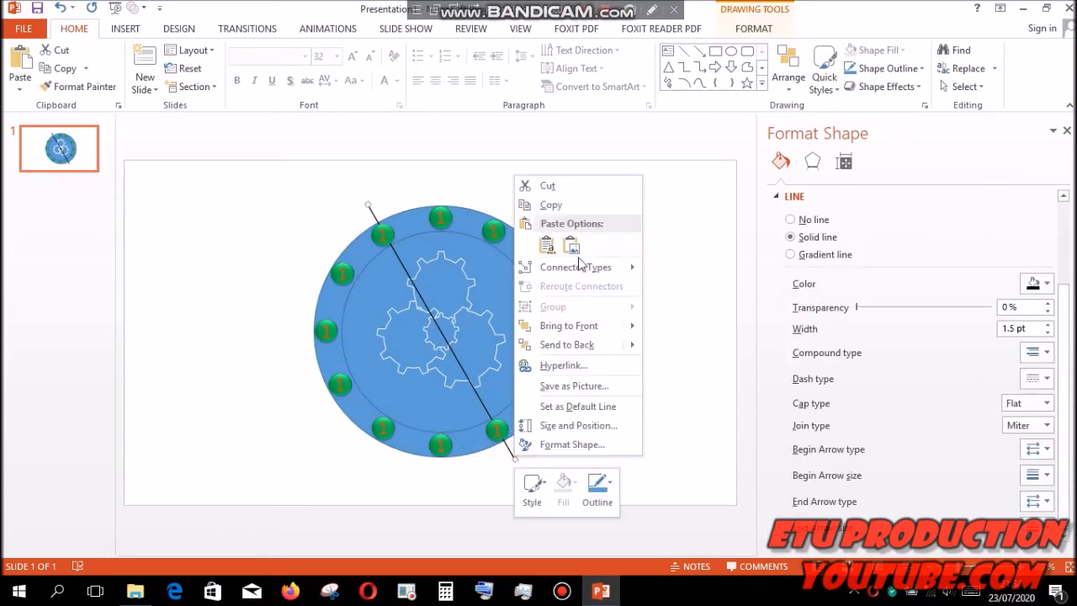
left_click(591, 190)
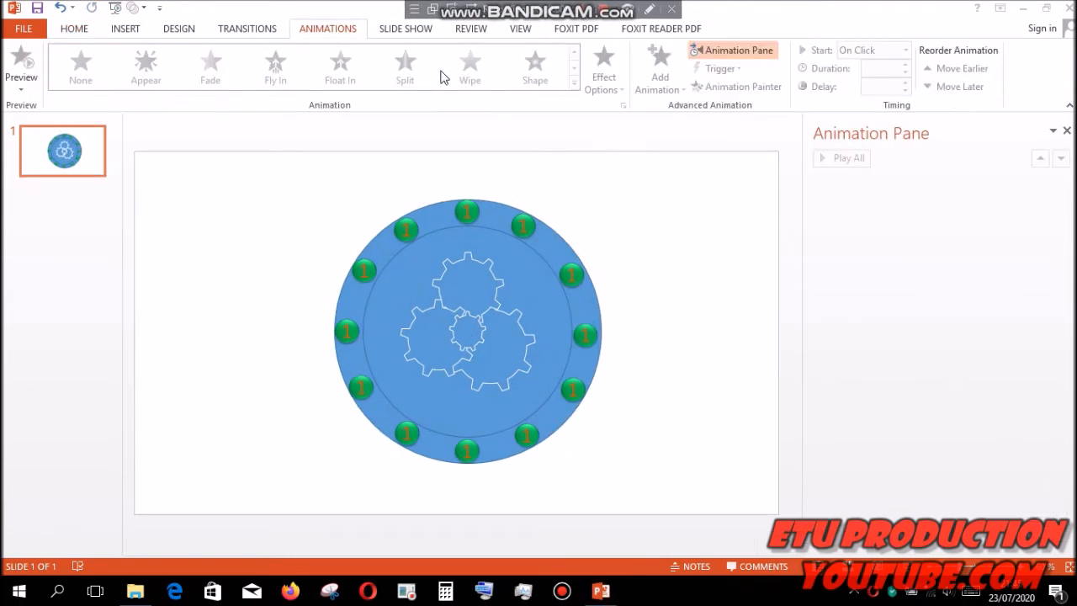
- Draw a narrow triangle about 3.75 cm high and 0.33 cm wide in the empty area beside the clock face
left_click(128, 28)
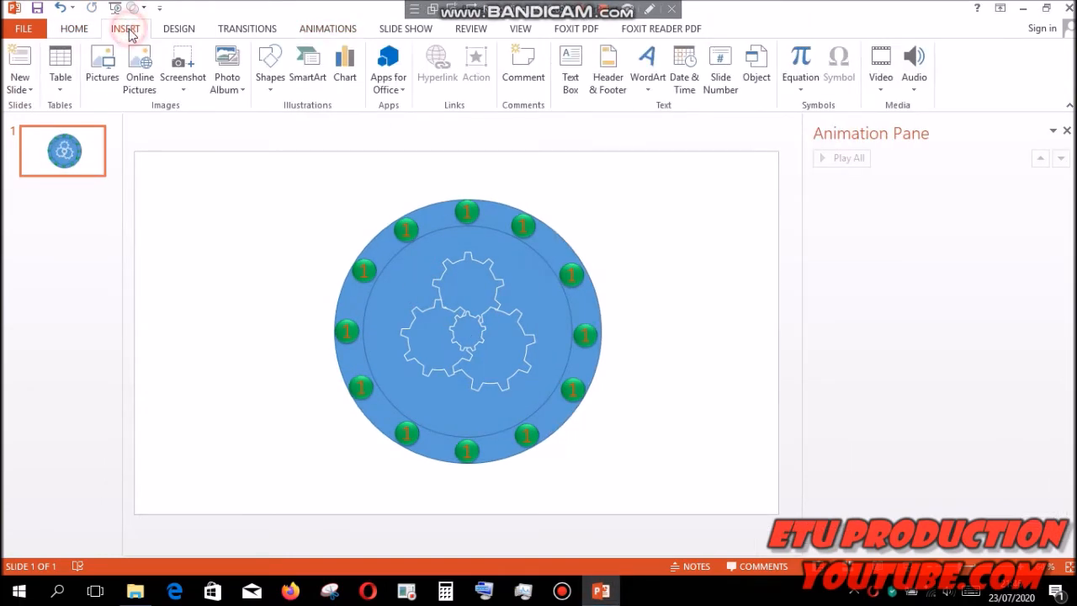
left_click(278, 91)
left_click(360, 123)
- Copy the narrow triangle just beside the original and flip the copy vertically
mouse_move(224, 178)
left_mouse_down()
mouse_move(223, 276)
mouse_move(221, 240)
mouse_move(245, 244)
left_mouse_up()
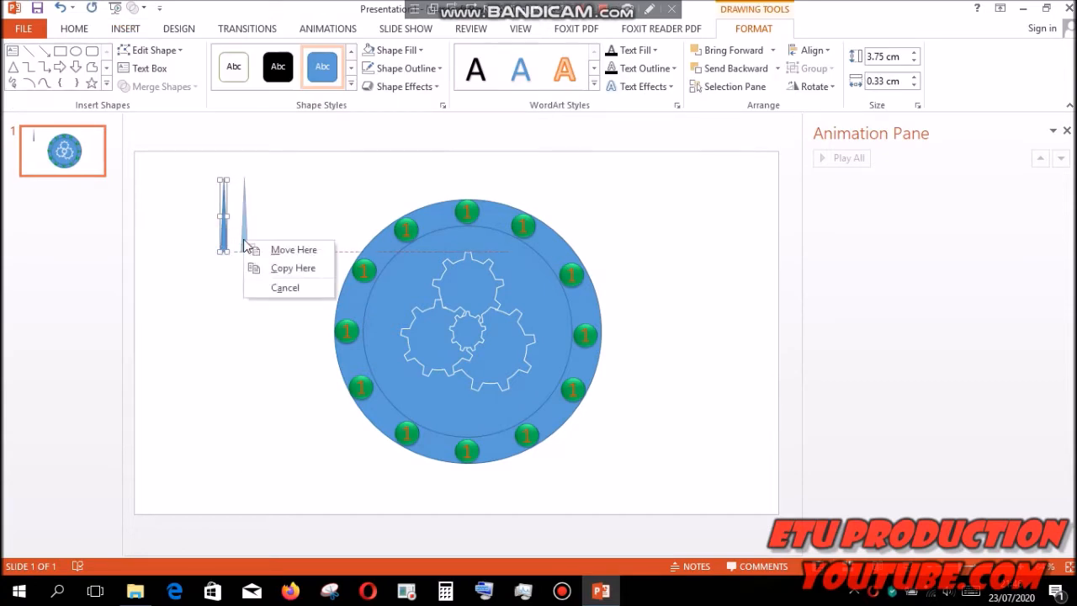
left_click(257, 268)
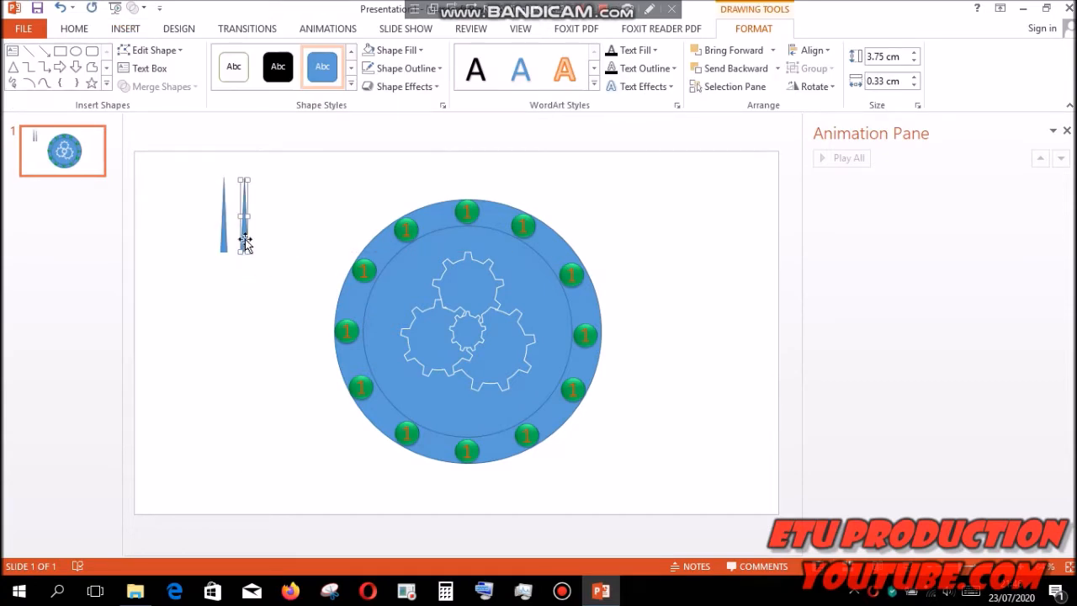
left_click(821, 87)
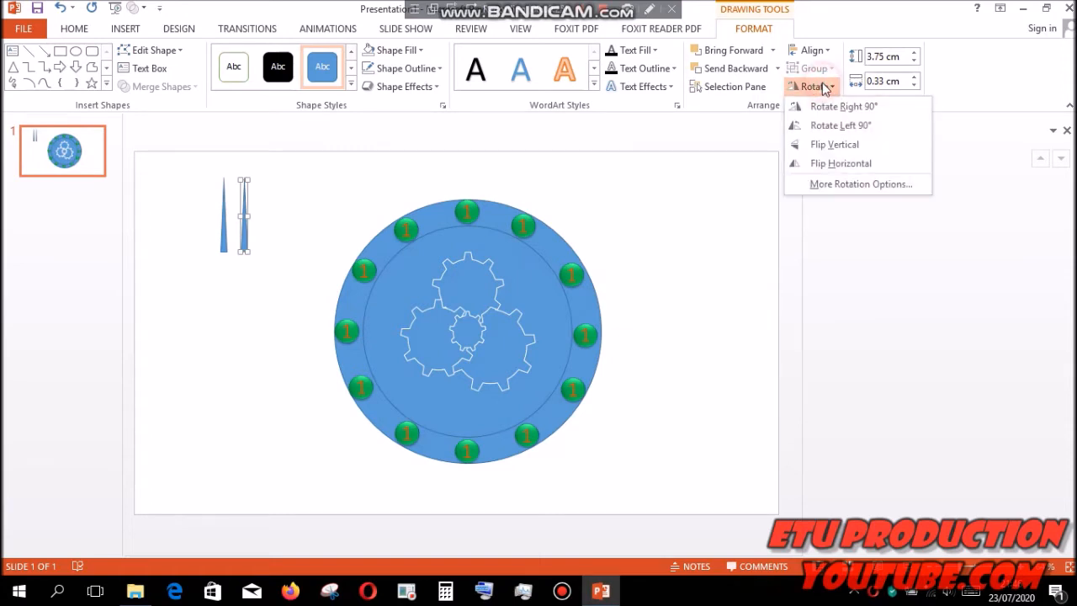
left_click(836, 144)
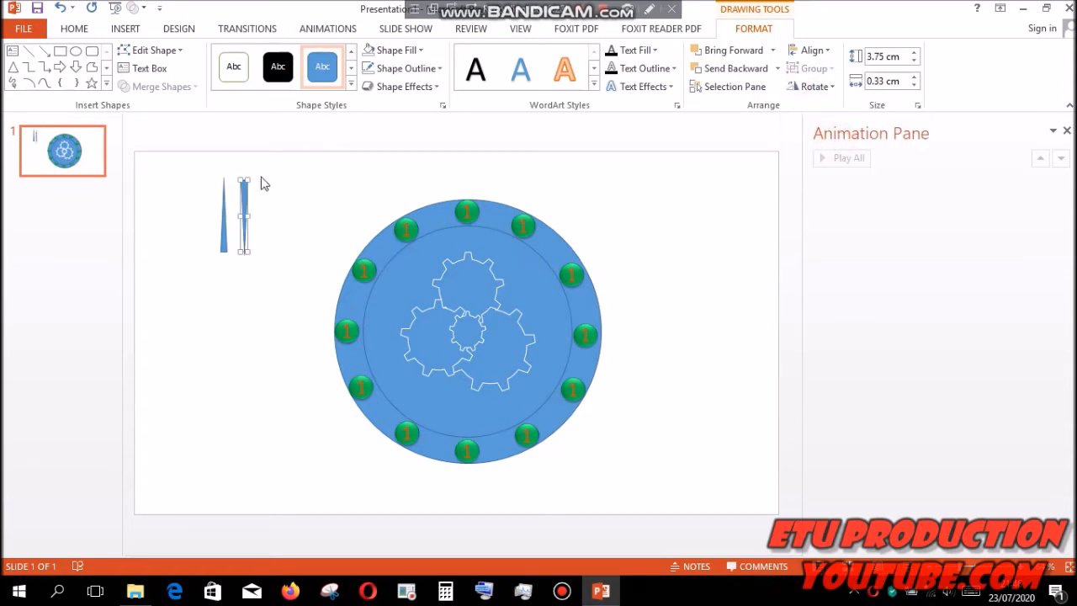
- Place the flipped triangle base to base below the original, group the pair, and move it to the centre of the clock face
left_click_drag(243, 191, 223, 262)
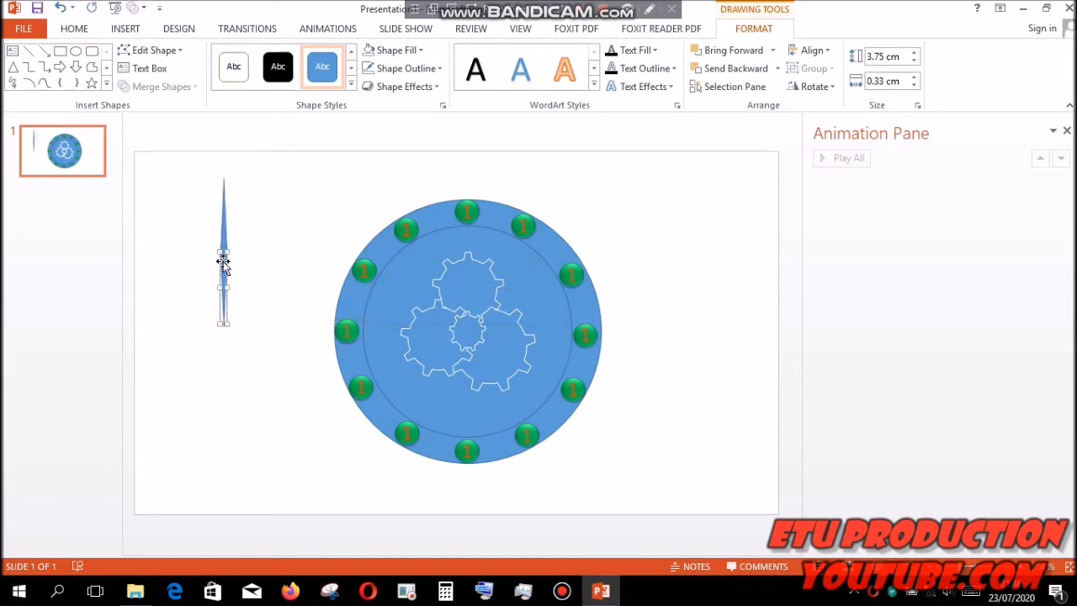
left_click(223, 245, "shift")
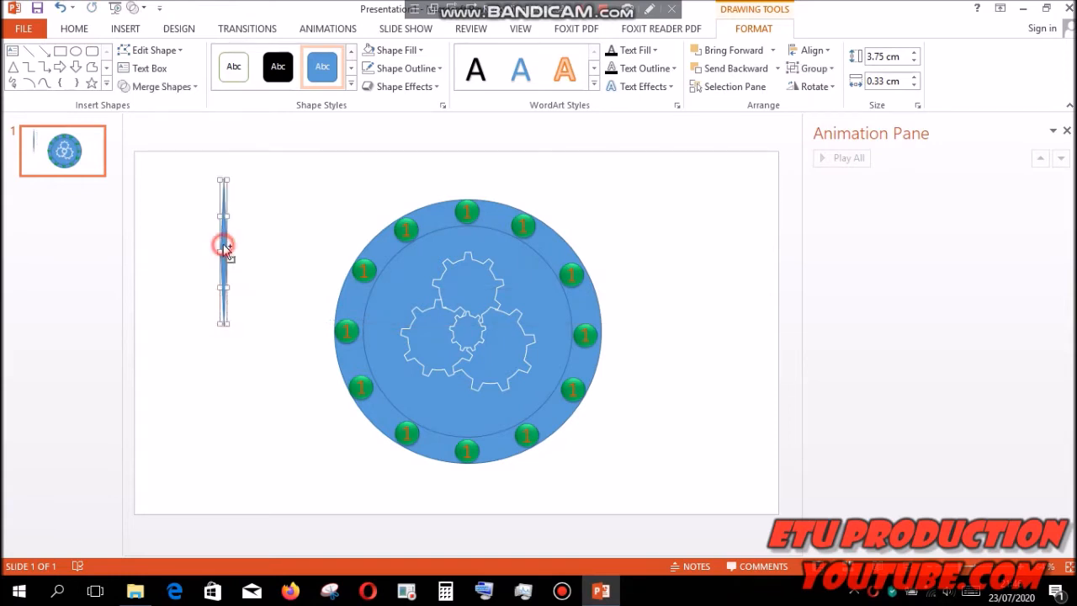
left_click_drag(223, 244, 467, 327)
- Remove the fill and the outline from the lower triangle of the grouped clock hand
left_click(467, 349)
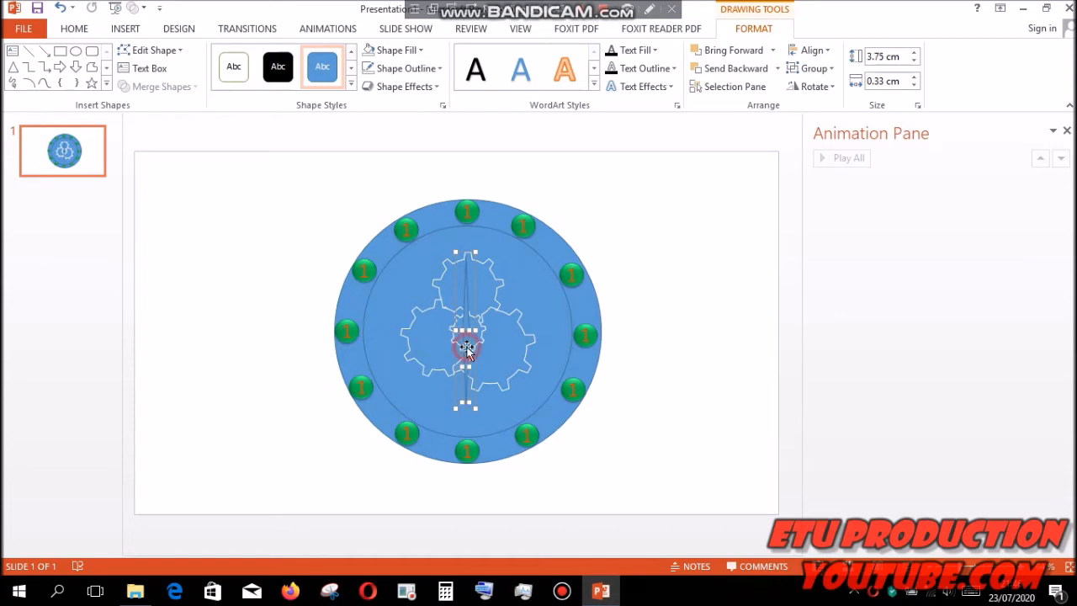
left_click(420, 50)
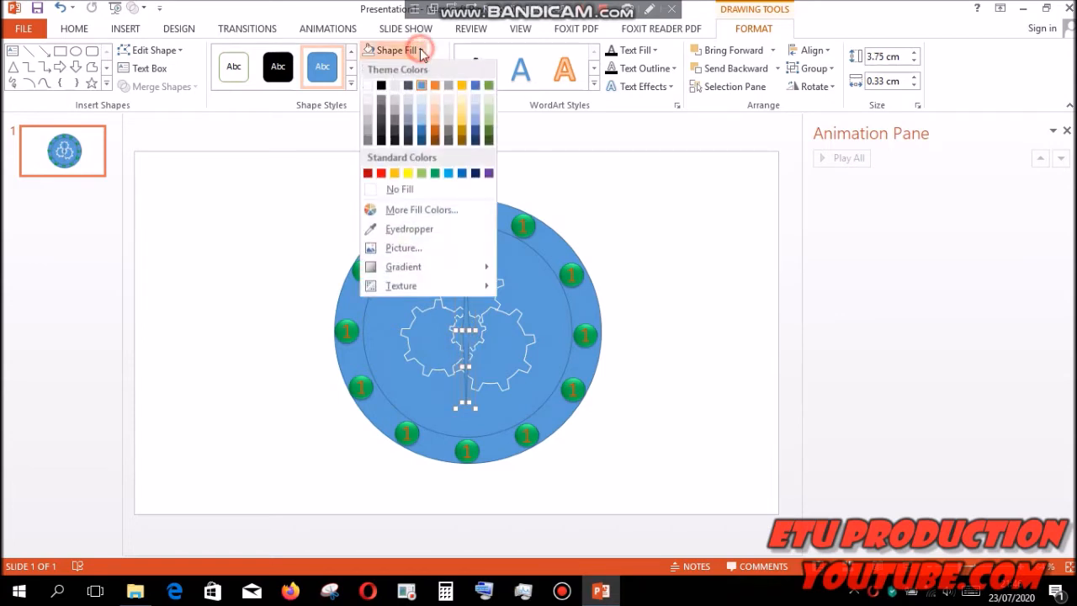
left_click(395, 189)
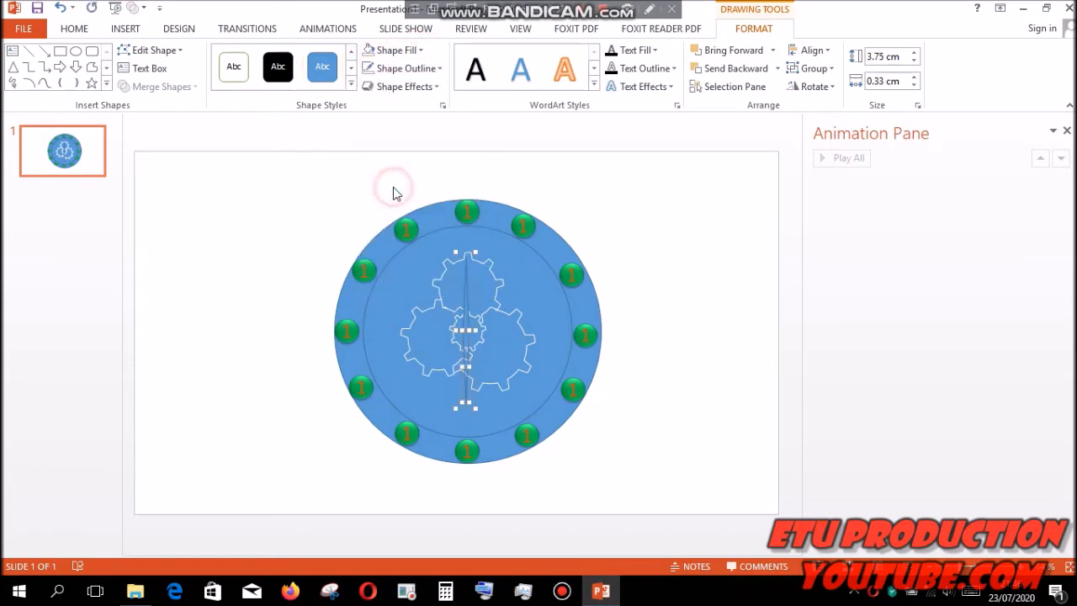
left_click(435, 74)
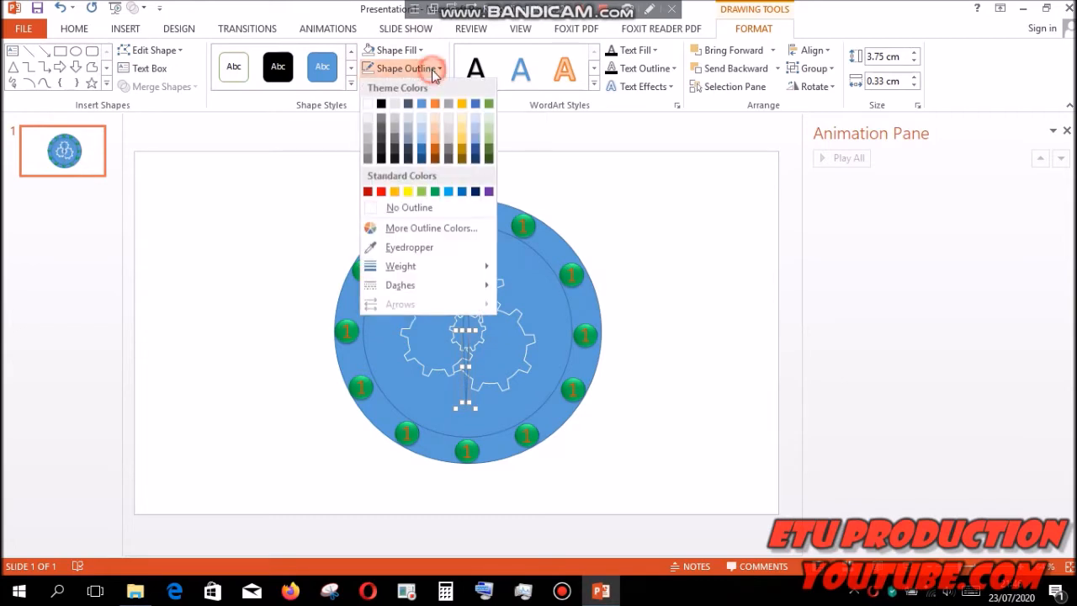
left_click(398, 211)
- Fill the upper triangle of the clock hand with standard yellow
left_click(464, 287)
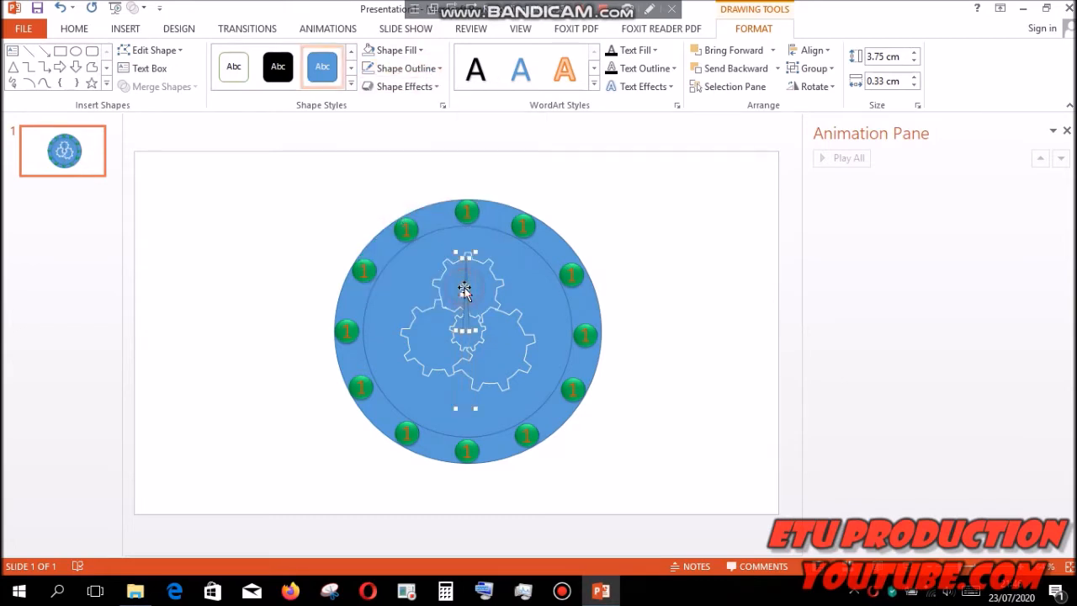
left_click(396, 50)
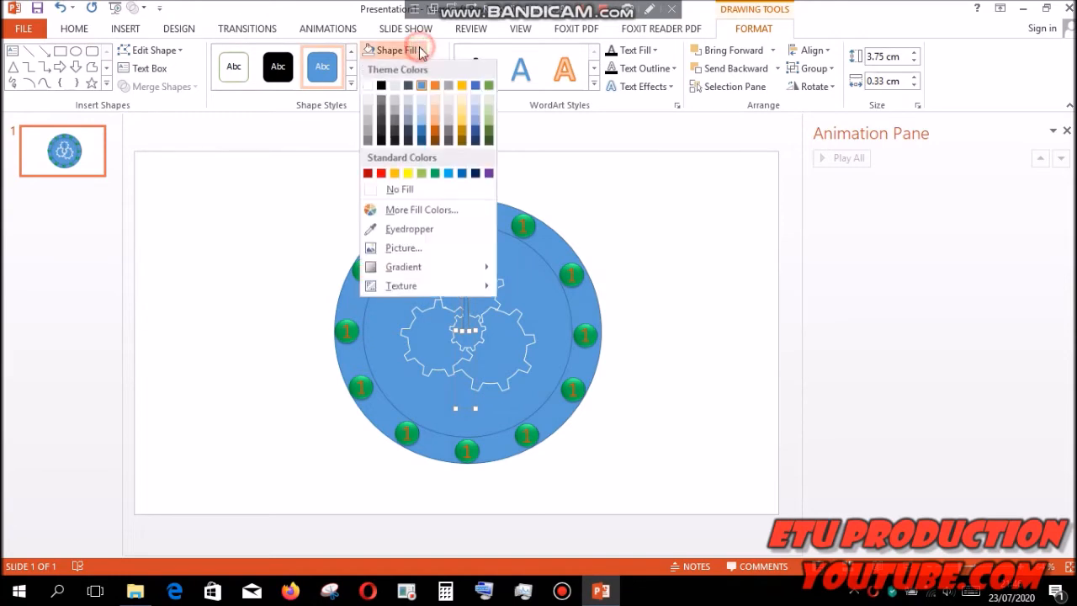
left_click(409, 173)
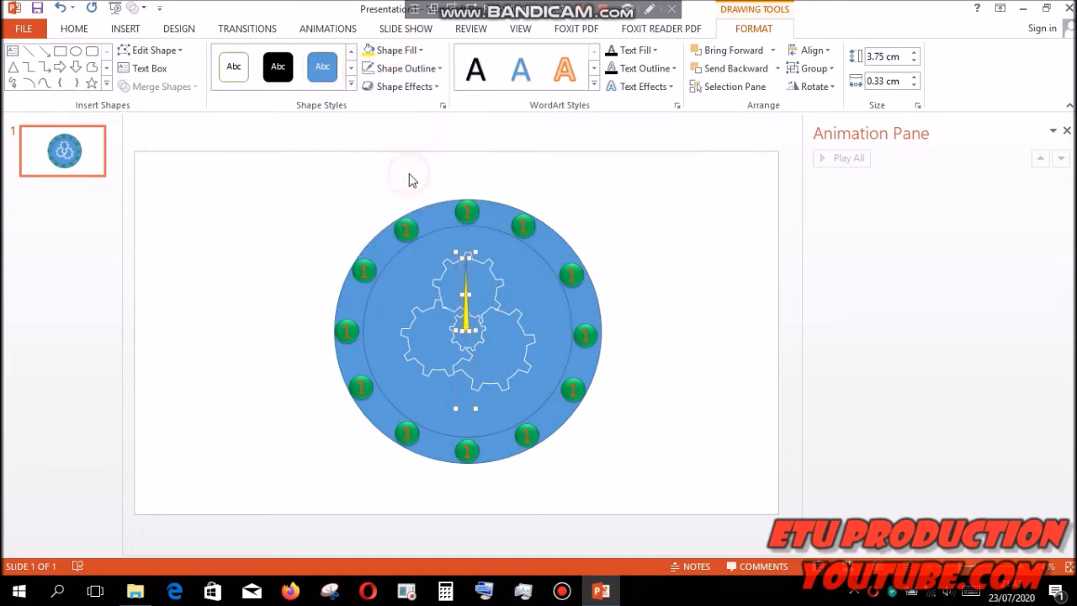
left_click(348, 200)
- Apply a Spin emphasis animation to the whole clock hand group
left_click(467, 291)
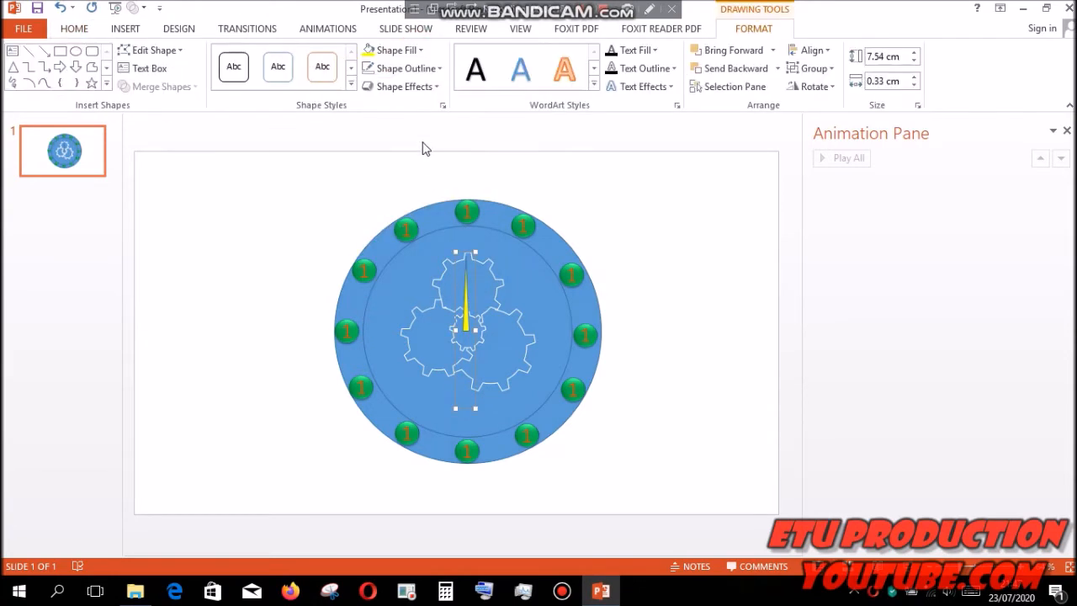
left_click(334, 31)
left_click(574, 68)
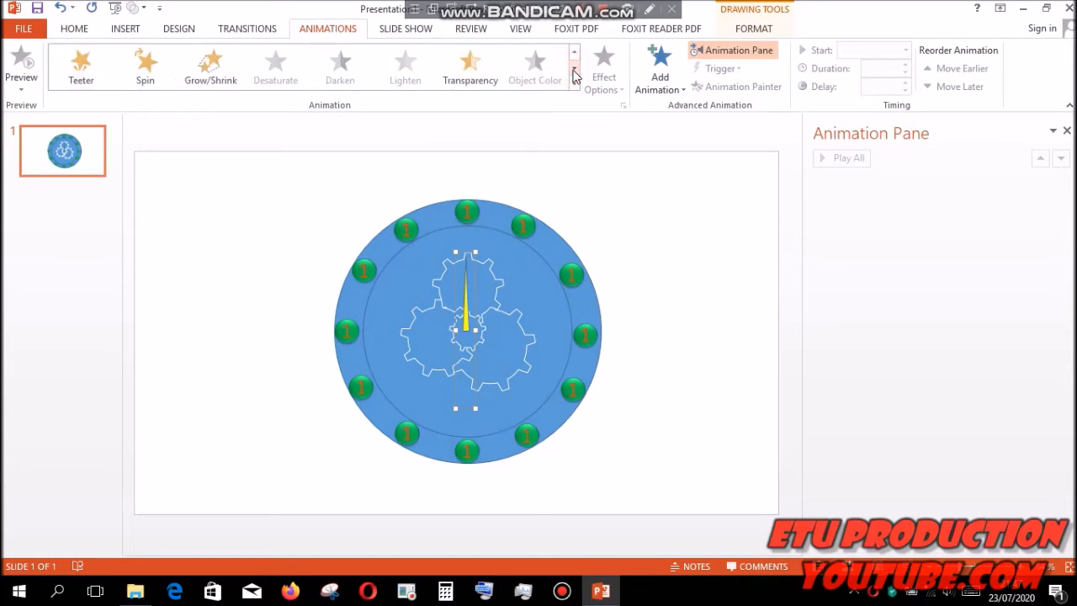
left_click(159, 72)
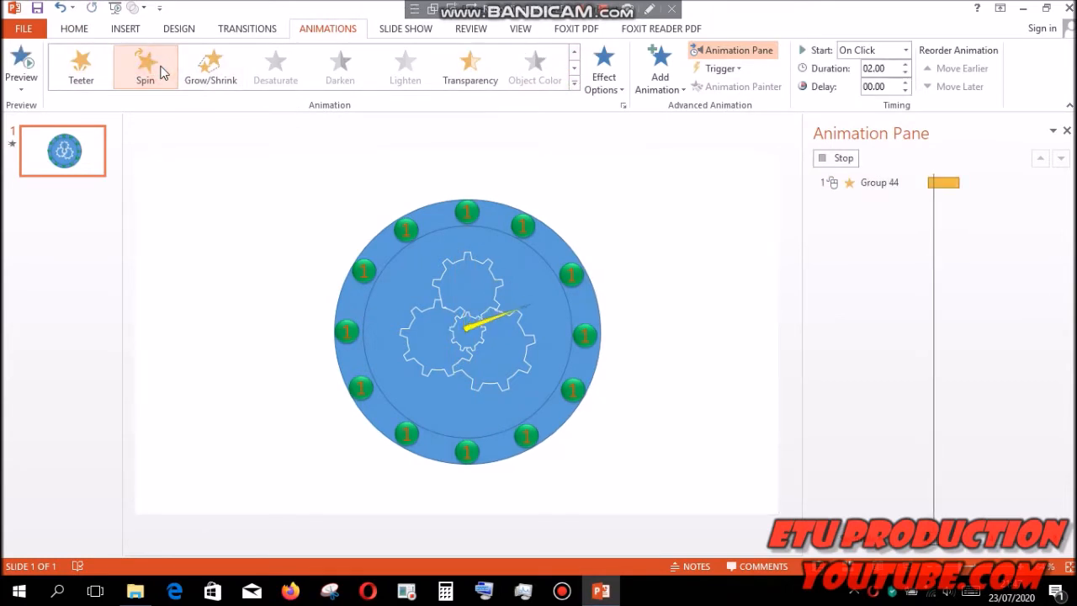
- Add eleven more Spin animations to the same clock hand group, making twelve in all
left_click(681, 87)
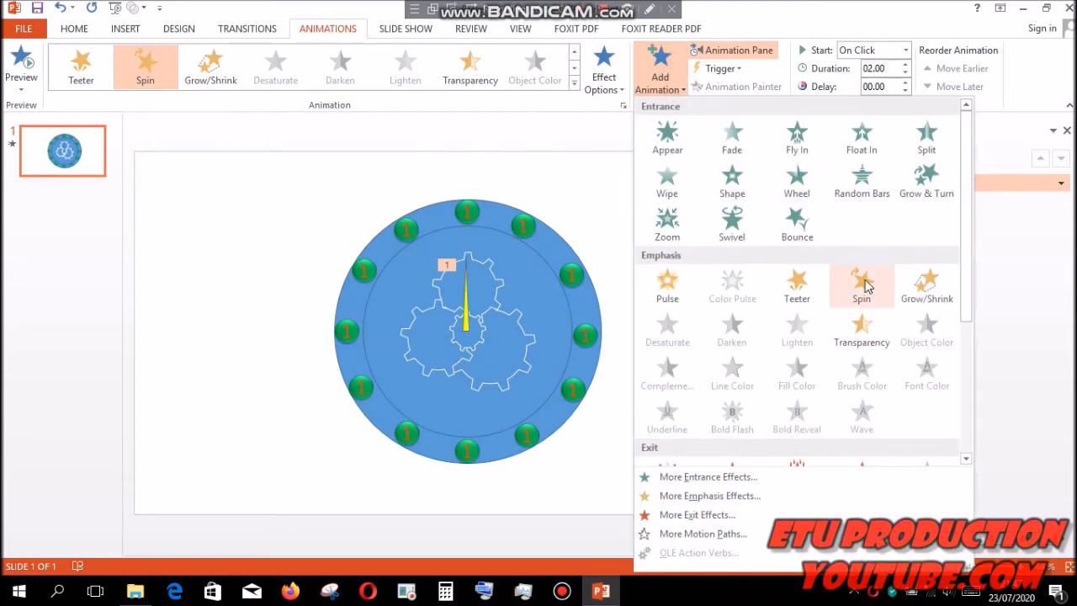
left_click(861, 286)
left_click(677, 87)
left_click(855, 288)
left_click(662, 93)
left_click(853, 291)
left_click(657, 76)
left_click(858, 291)
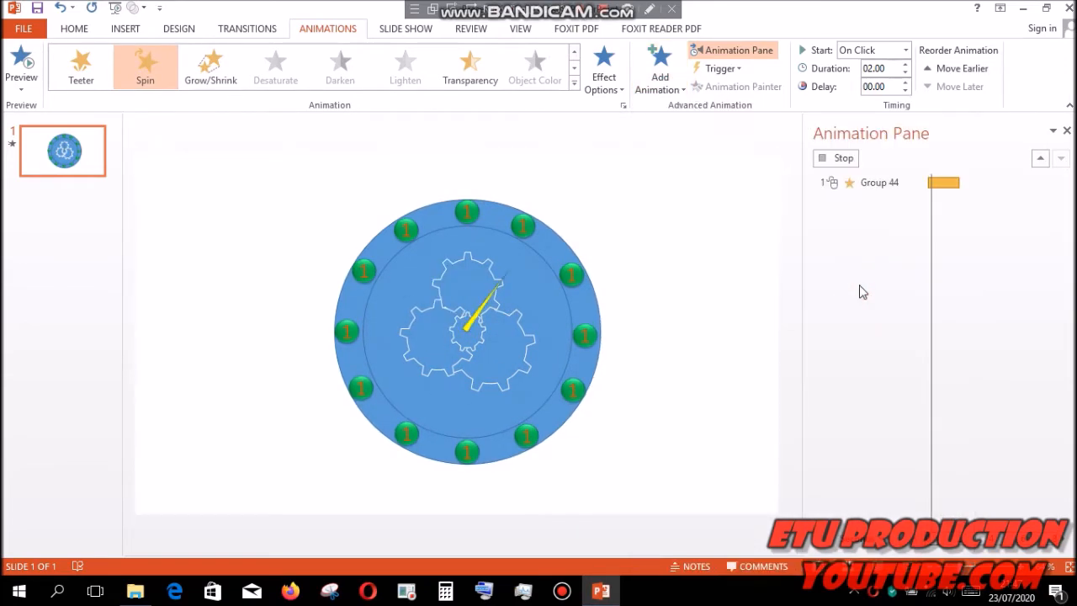
left_click(663, 85)
left_click(851, 282)
left_click(661, 78)
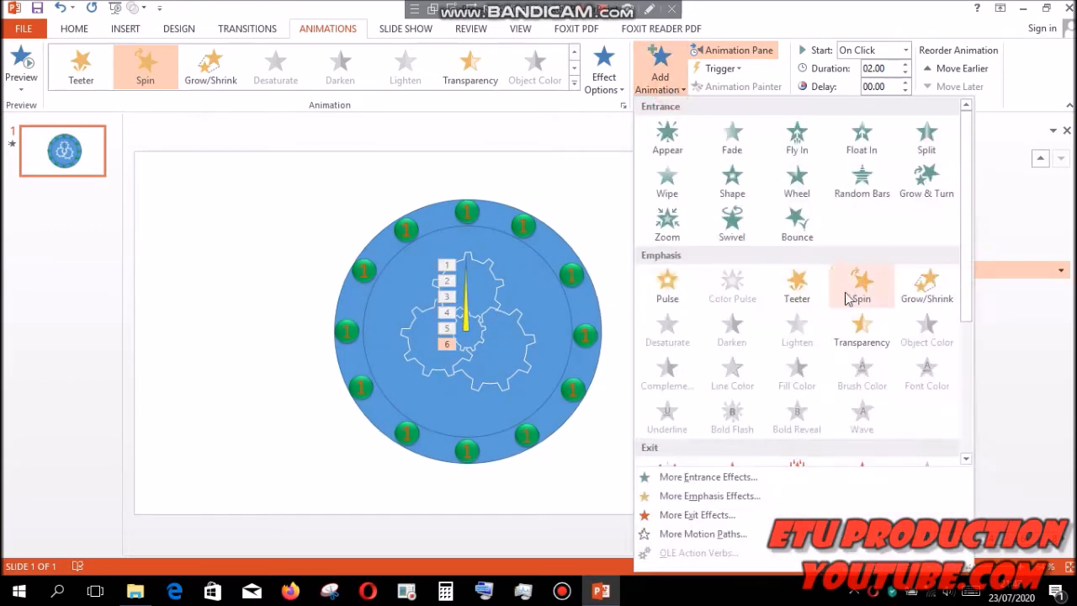
left_click(853, 286)
left_click(660, 77)
left_click(853, 291)
left_click(662, 75)
left_click(858, 289)
left_click(681, 88)
left_click(859, 288)
left_click(661, 78)
left_click(860, 286)
left_click(661, 78)
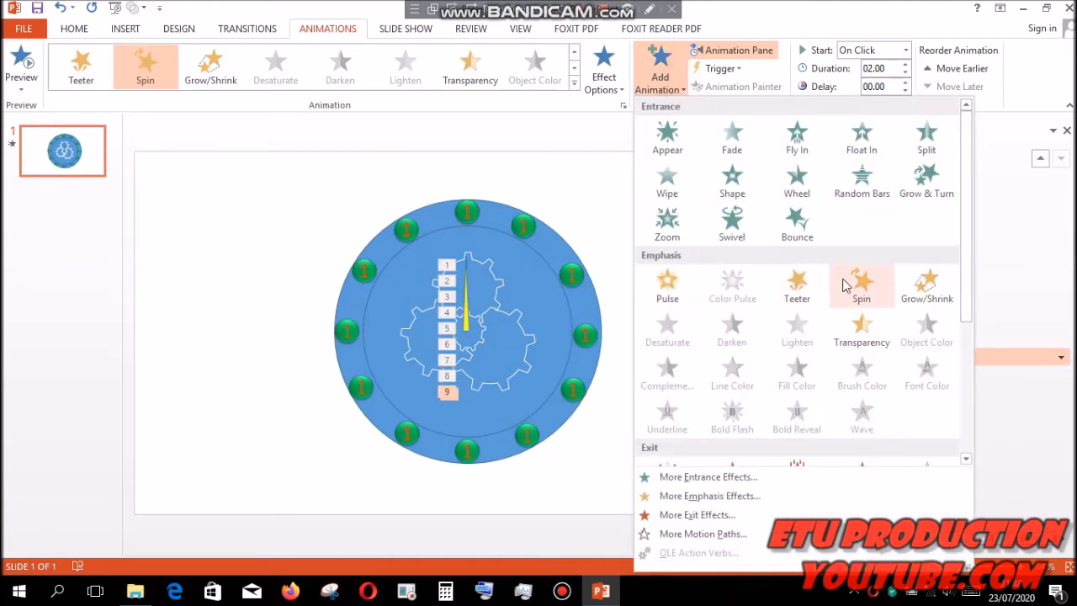
left_click(851, 286)
- Renumber the green markers clockwise around the ring from 2 to 12, with 12 at the top of the clock
left_click(572, 274)
type("2")
left_click(586, 335)
type("3")
left_click(574, 389)
type("4")
left_click(528, 435)
type("5")
left_click(468, 451)
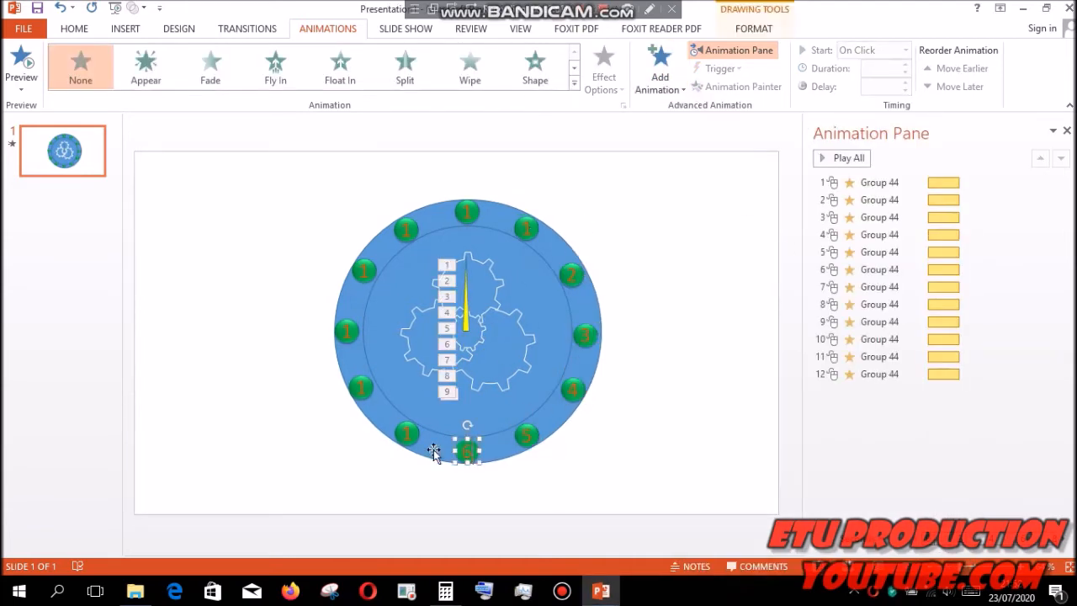
left_click_drag(224, 263, 412, 222)
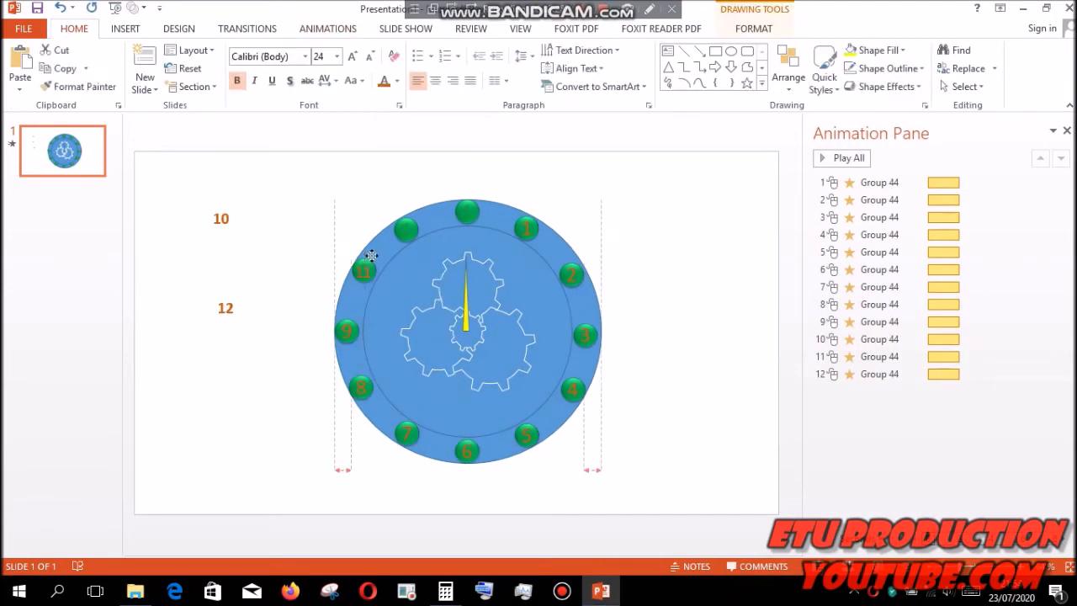
left_click_drag(224, 218, 378, 261)
left_click_drag(226, 308, 476, 202)
left_click(619, 189)
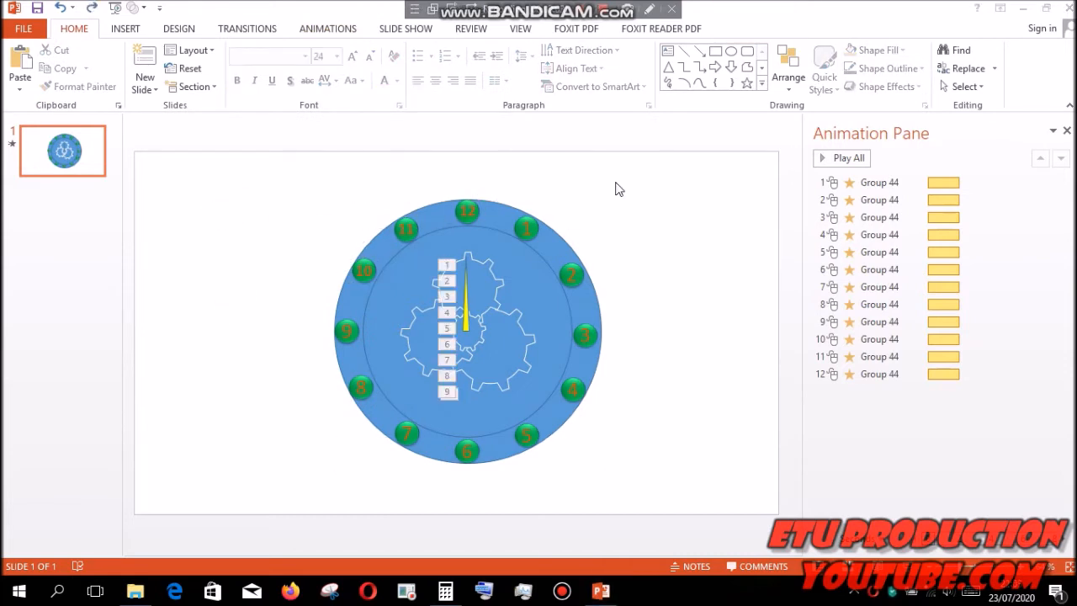
- Set all twelve Spin animations of the yellow hand to start after previous
left_click(467, 296)
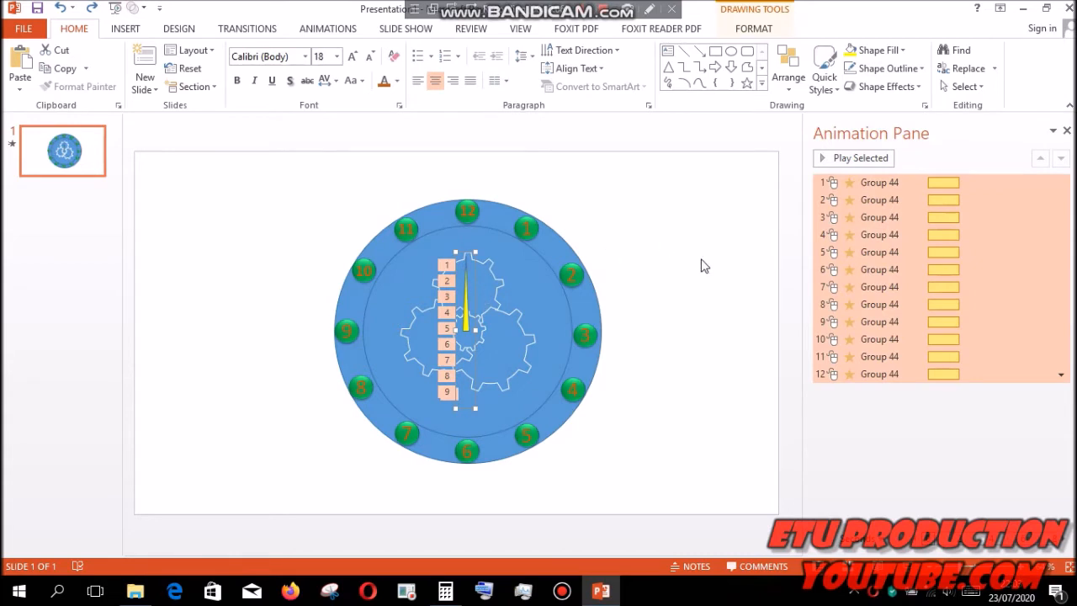
left_click(1060, 377)
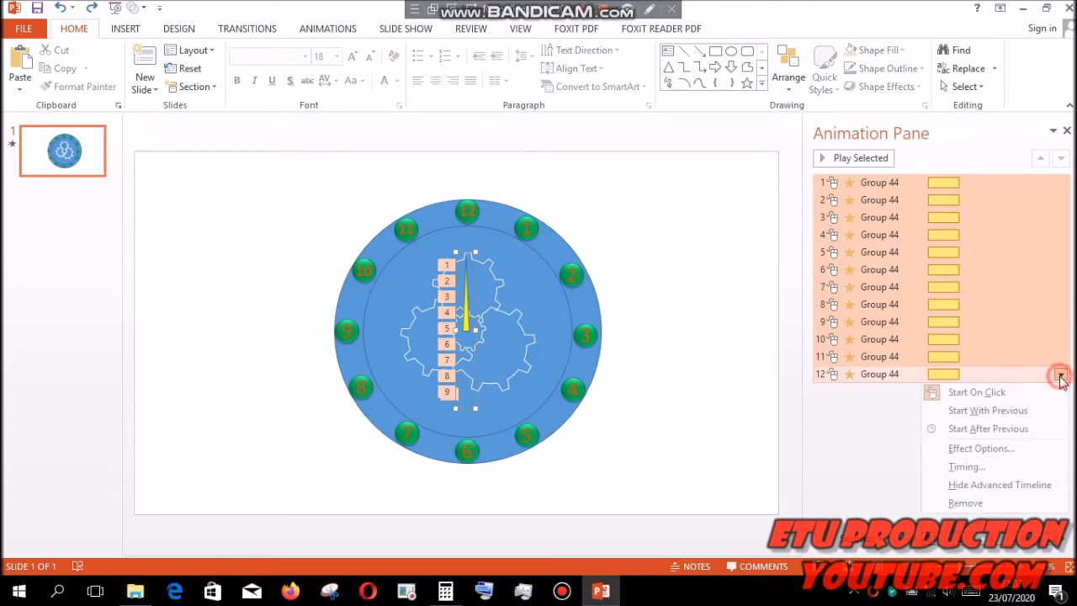
left_click(1025, 429)
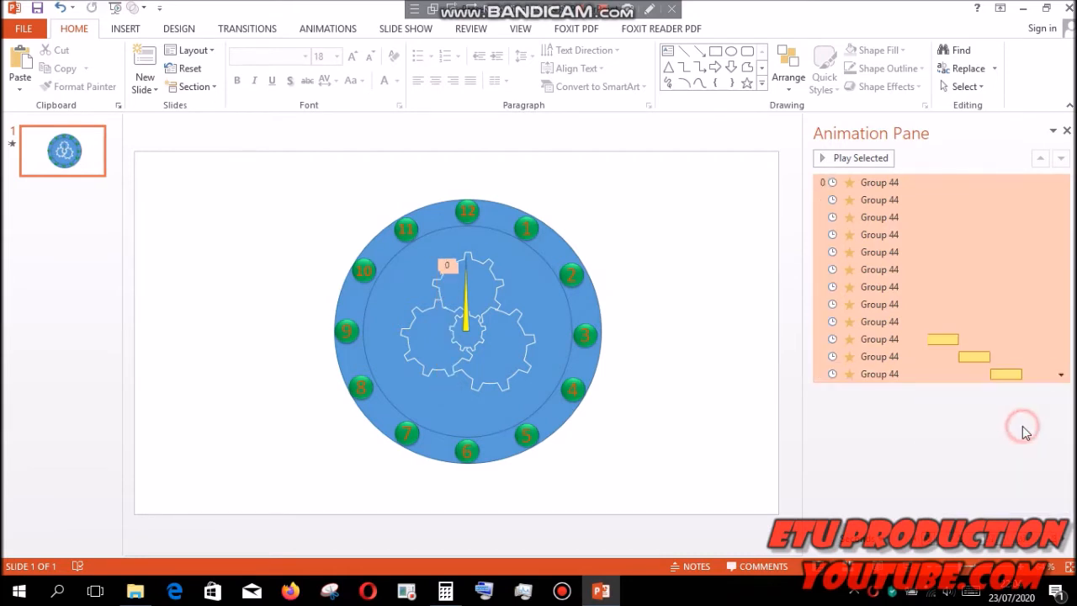
- Set the spin amount of all twelve animations to a custom 30° clockwise
left_click(1060, 376)
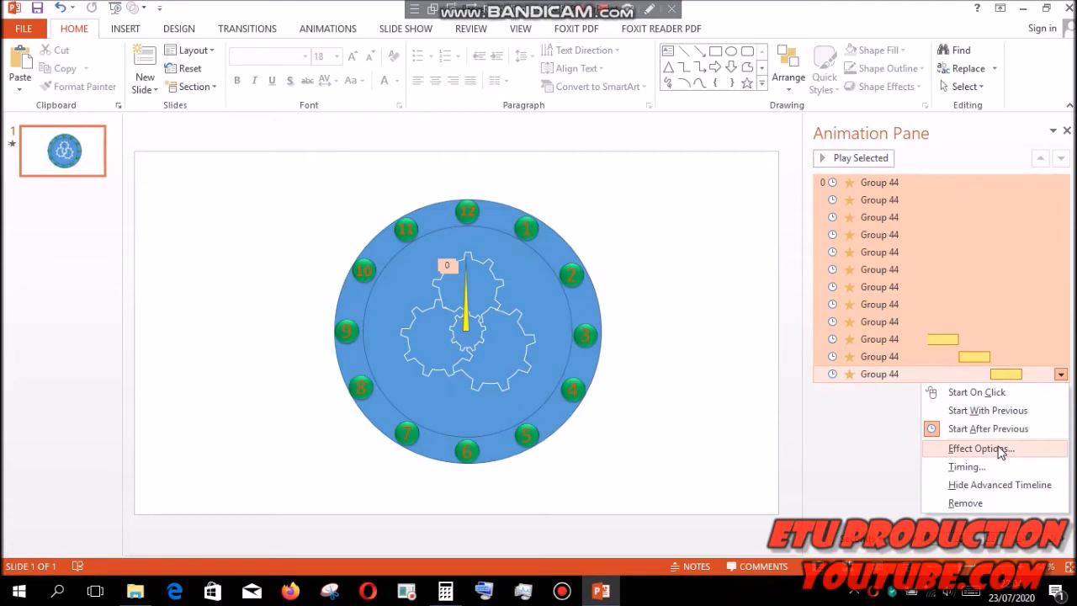
left_click(1000, 450)
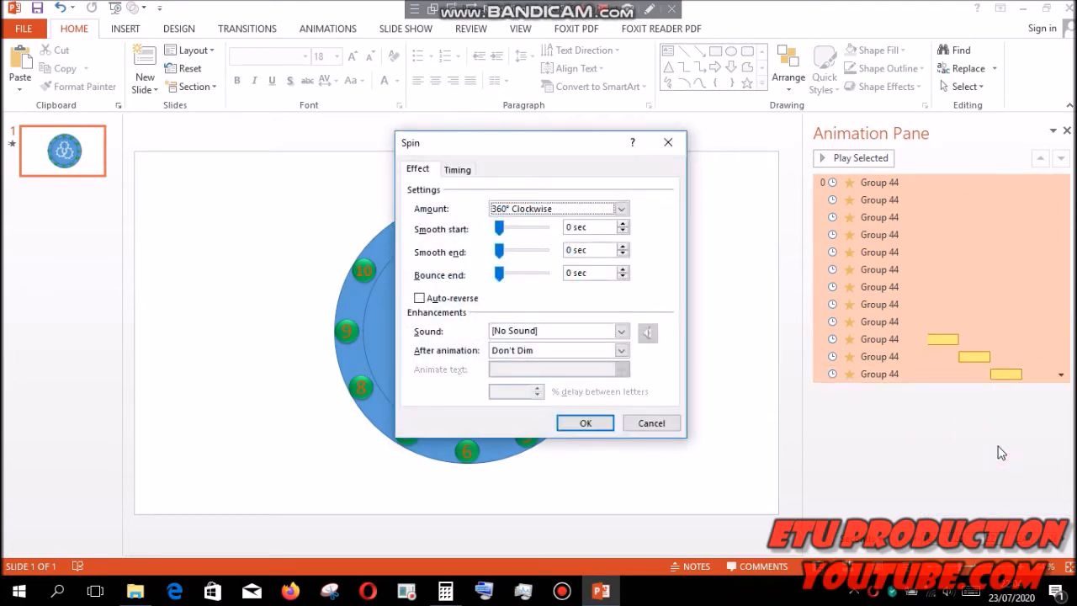
left_click(620, 210)
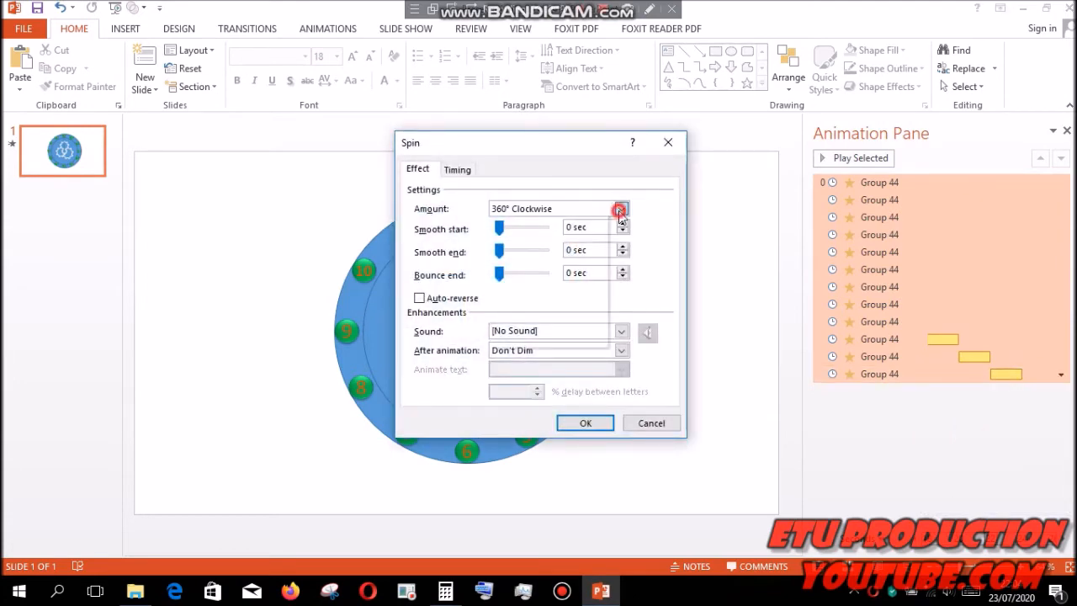
left_click(592, 296)
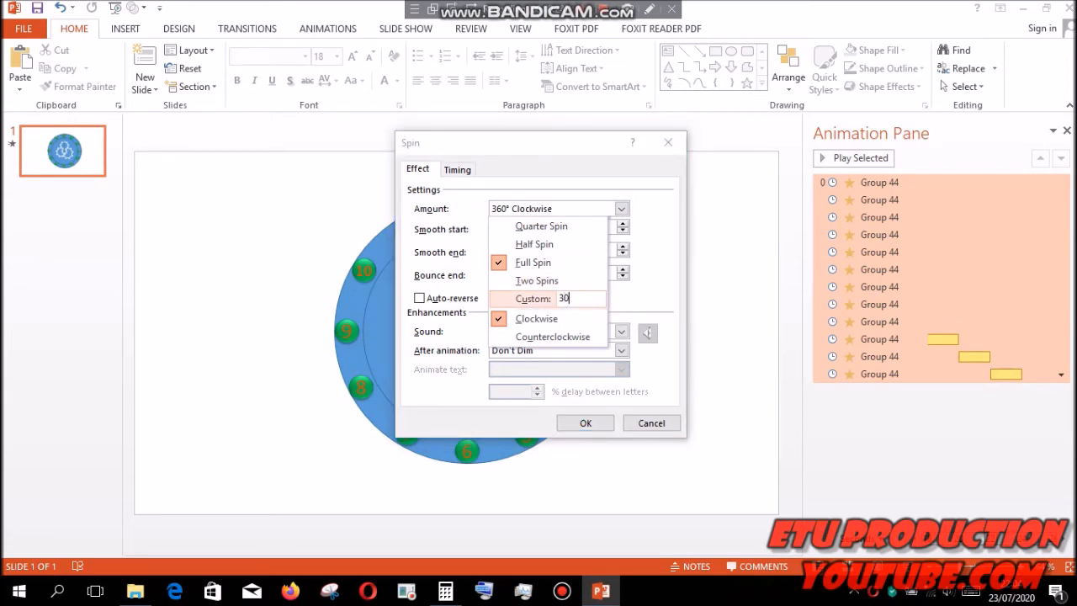
key("Return")
- Work out 60 × 5 in Calculator and set the duration of the twelve Spin animations to 300 seconds
left_click(458, 170)
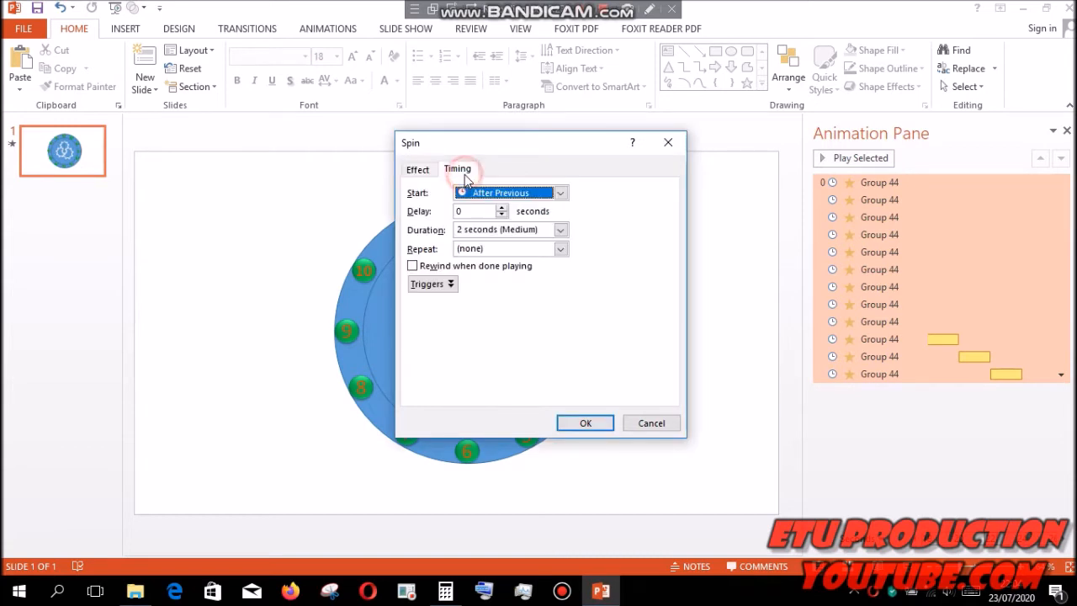
left_click(539, 229)
key("BackSpace")
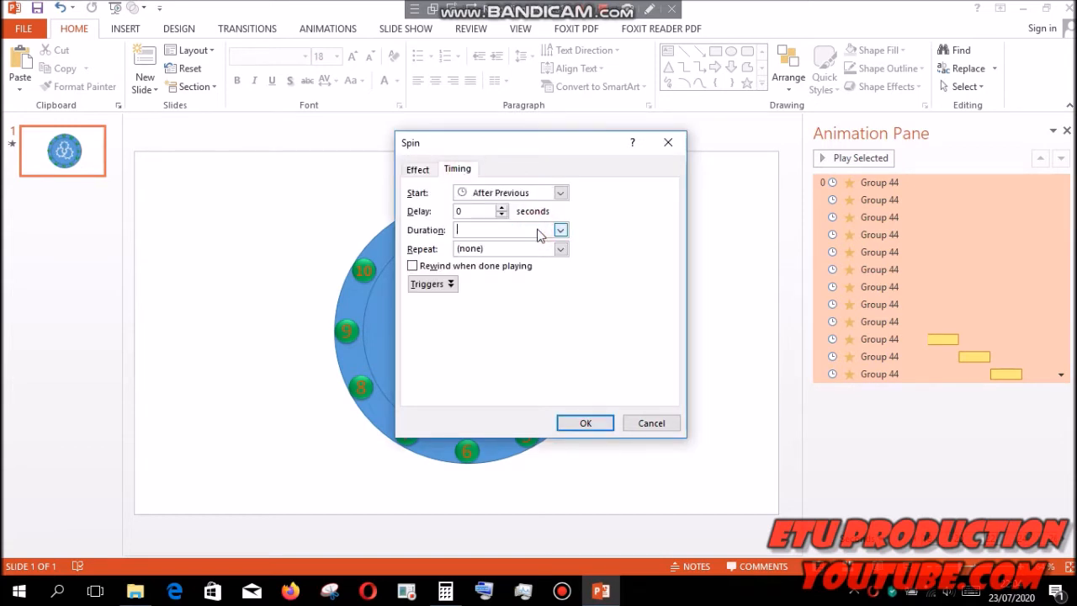
left_click(445, 592)
type("60")
left_click(259, 318)
type("5")
key("Return")
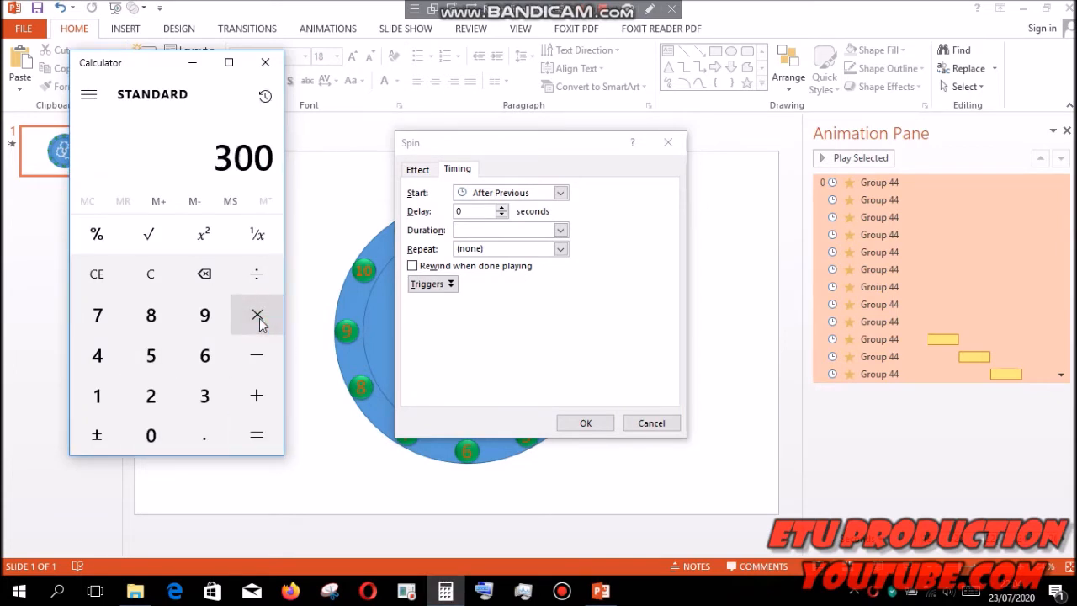
left_click(468, 230)
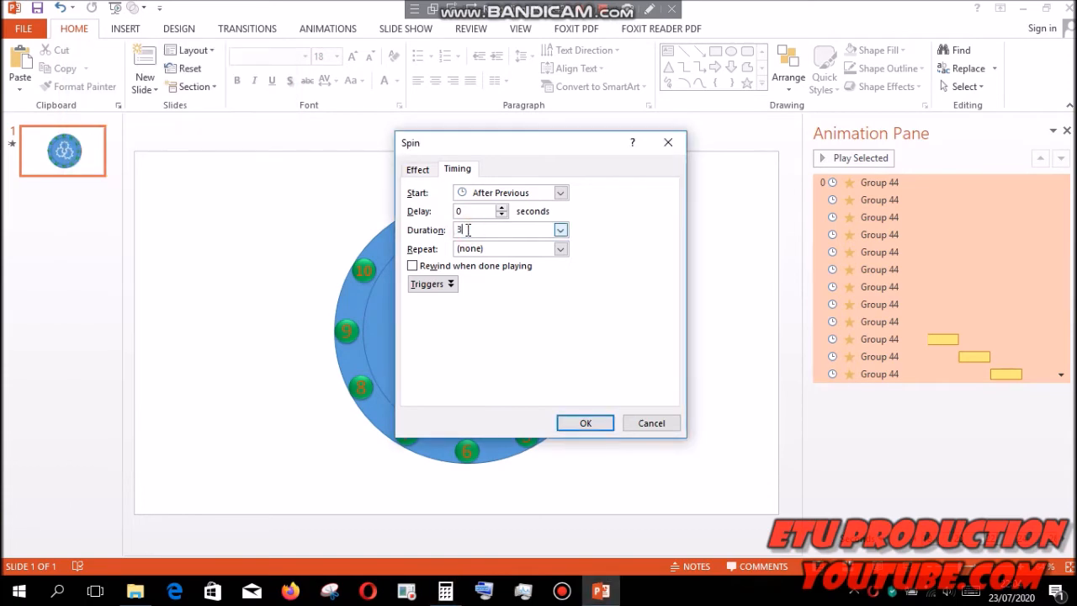
key("Return")
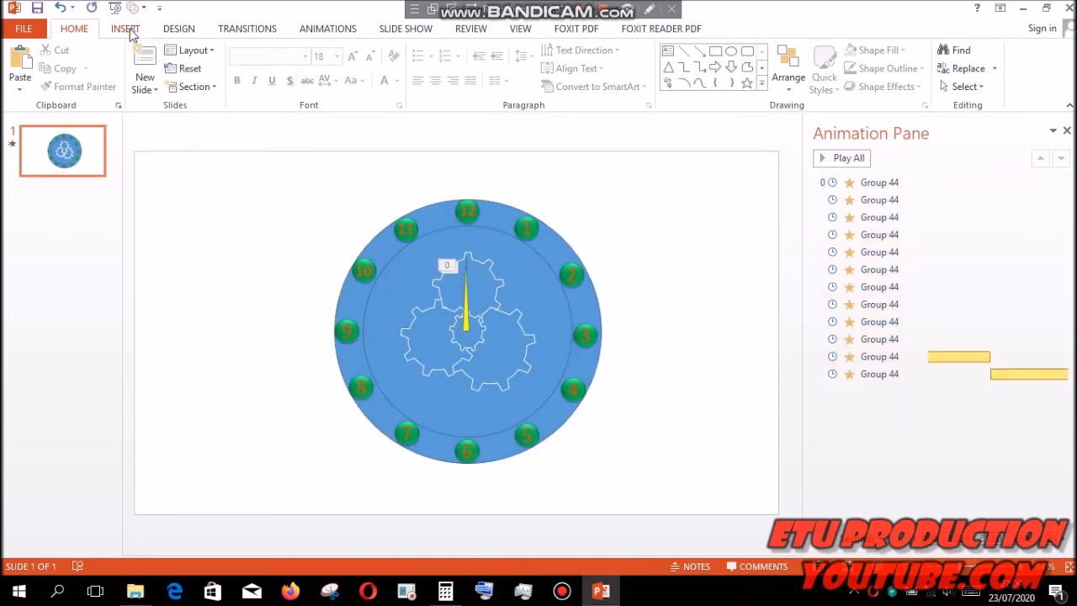
- Draw a second narrow triangle about 4.89 cm high and 0.38 cm wide in the empty area beside the clock face
left_click(136, 32)
left_click(271, 84)
left_click(359, 123)
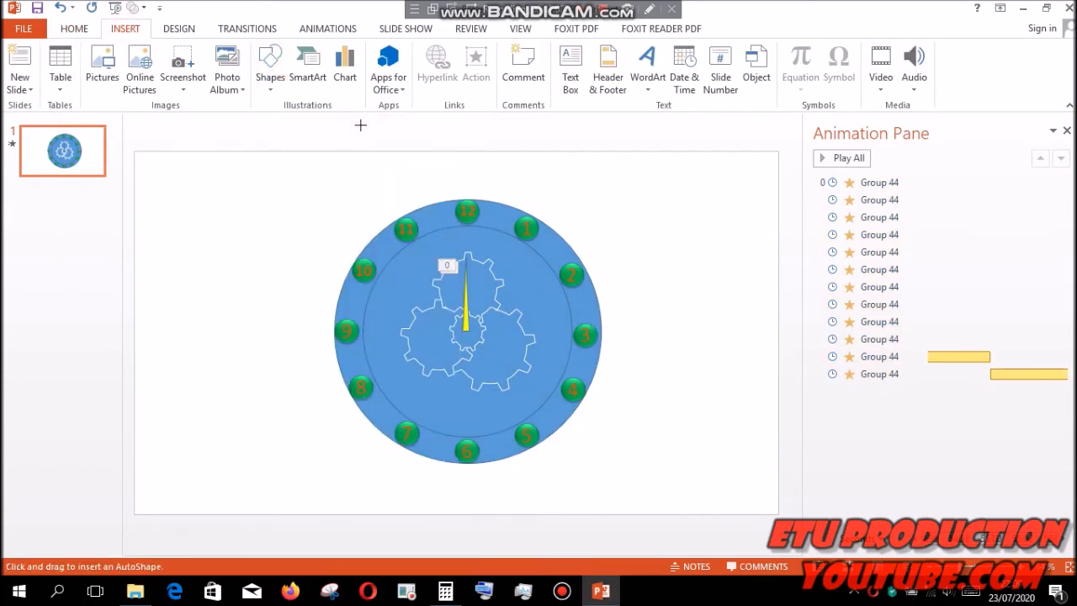
left_click_drag(207, 187, 217, 282)
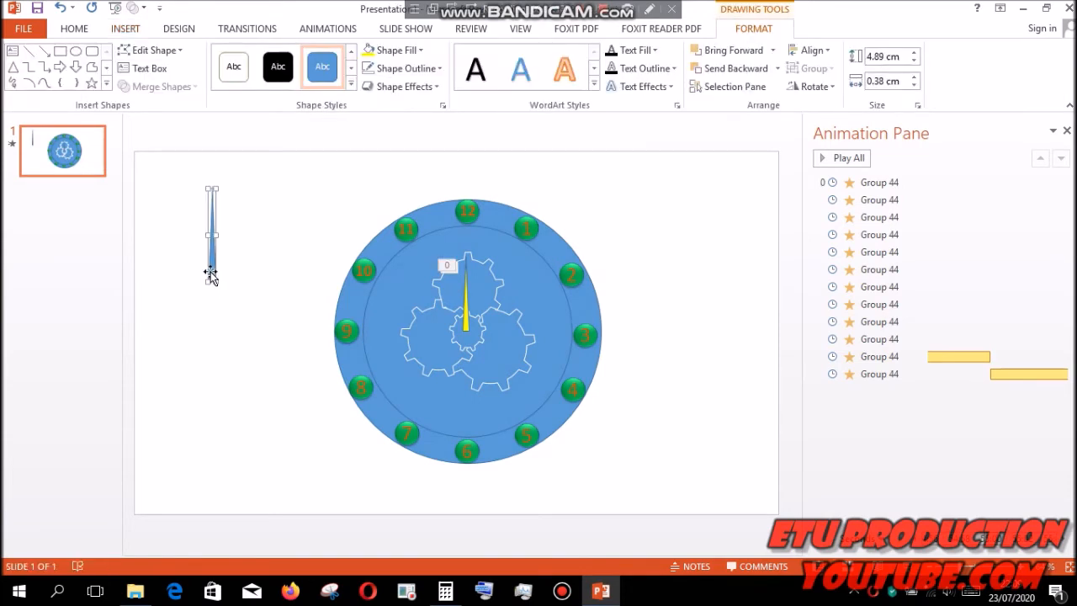
- Duplicate the narrow blue triangle beside the original and flip the copy vertically
left_click_drag(211, 271, 238, 276)
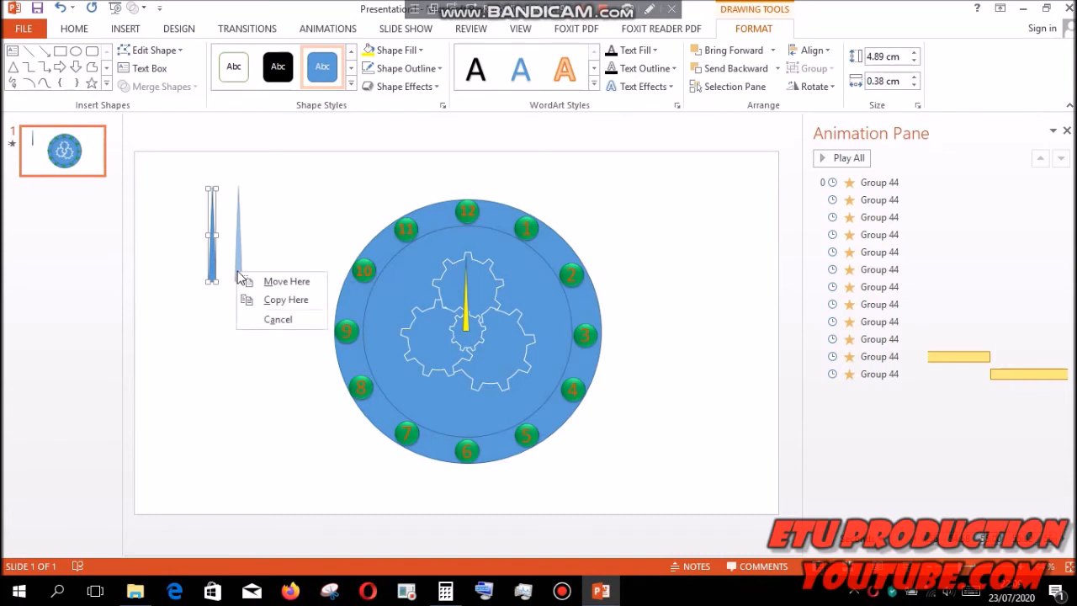
left_click(256, 299)
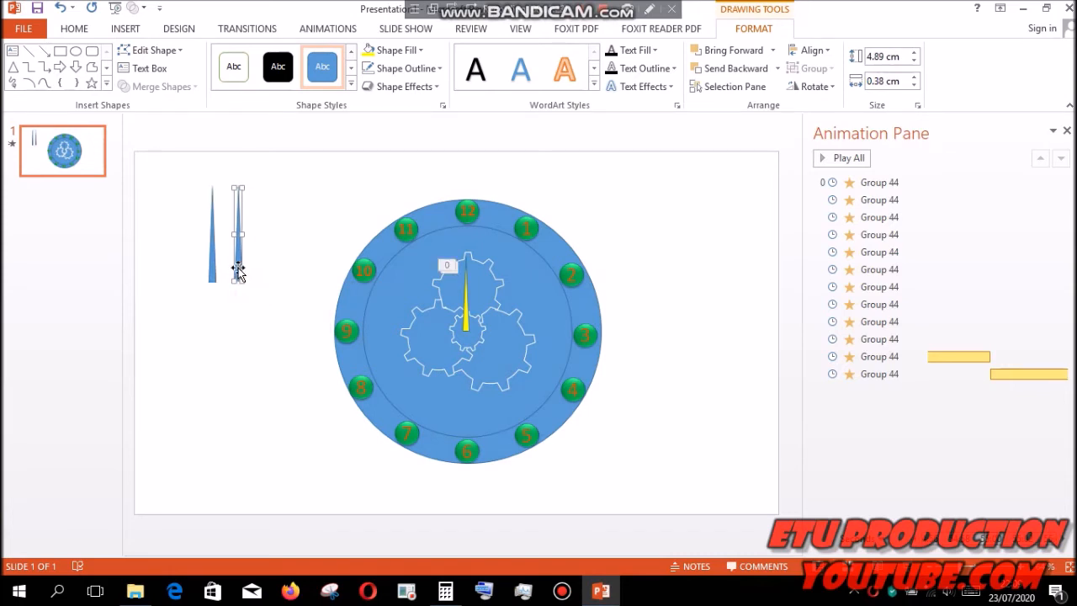
left_click(829, 88)
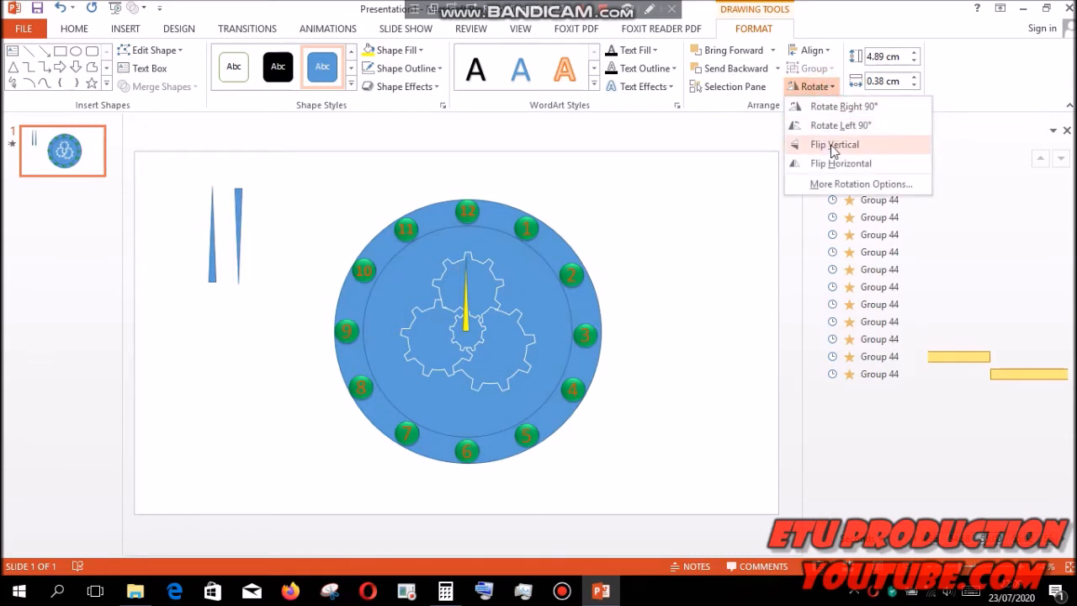
left_click(832, 146)
- Place the flipped triangle directly beneath the original, base to base, and group the two triangles
left_click_drag(238, 203, 212, 296)
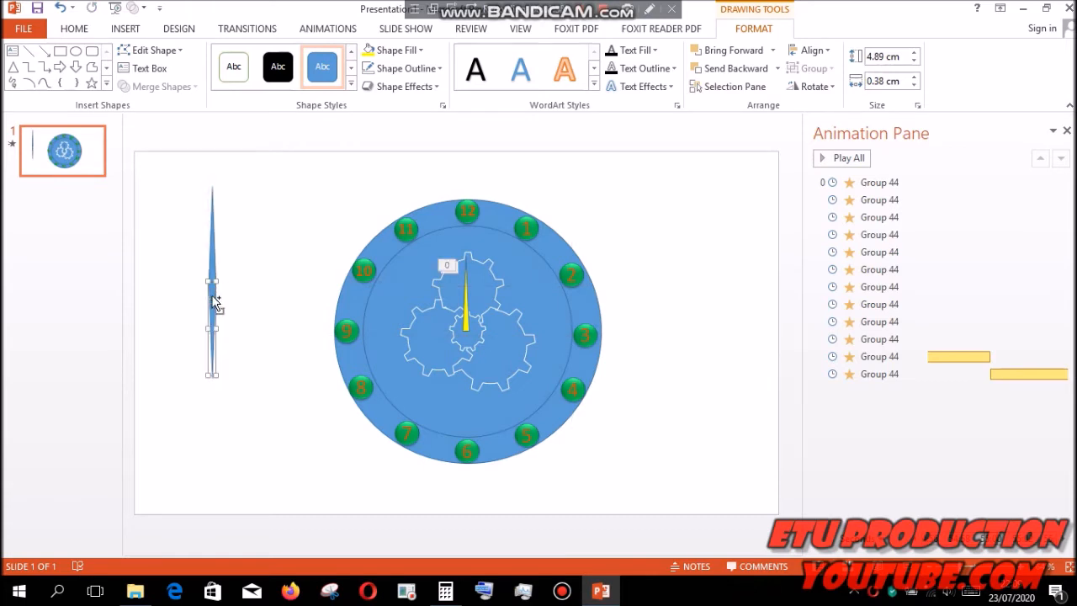
left_click(213, 274, "ctrl")
key("ctrl+g")
- Remove the fill and outline of the lower triangle in the group
left_click(211, 297)
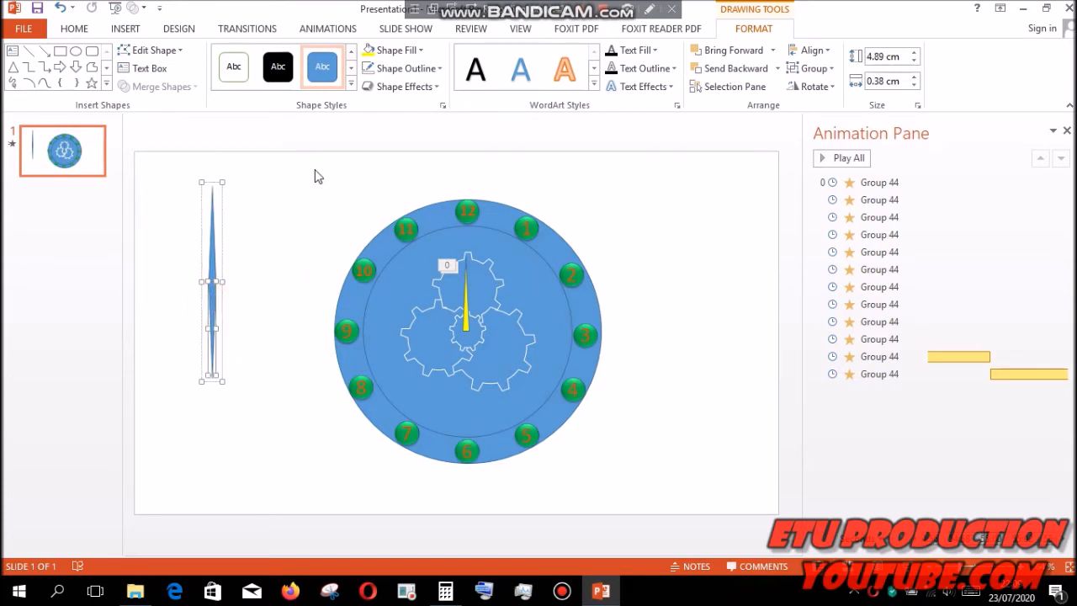
left_click(420, 53)
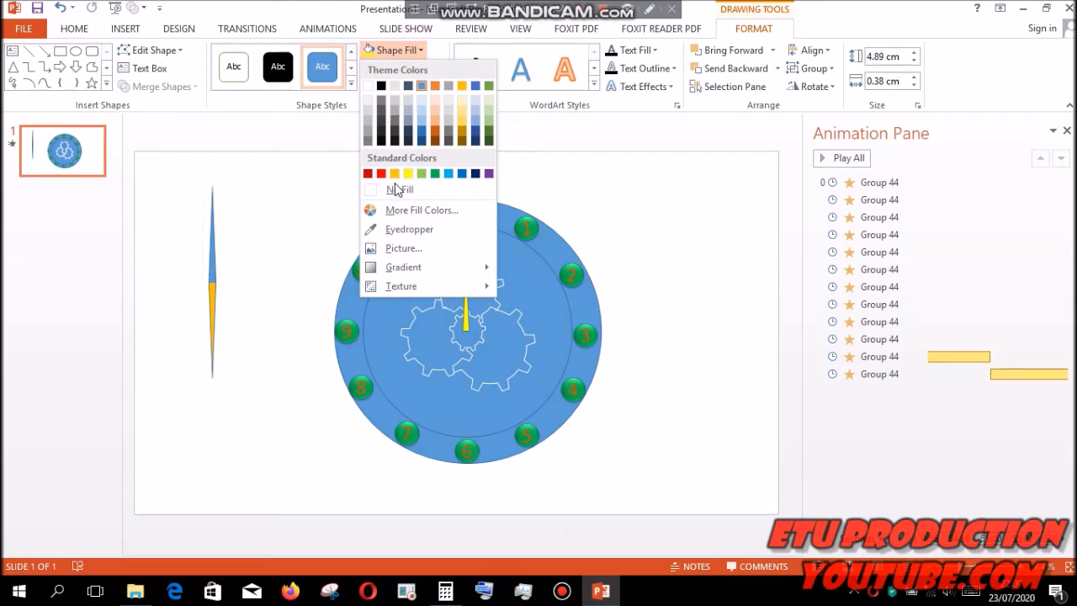
left_click(397, 189)
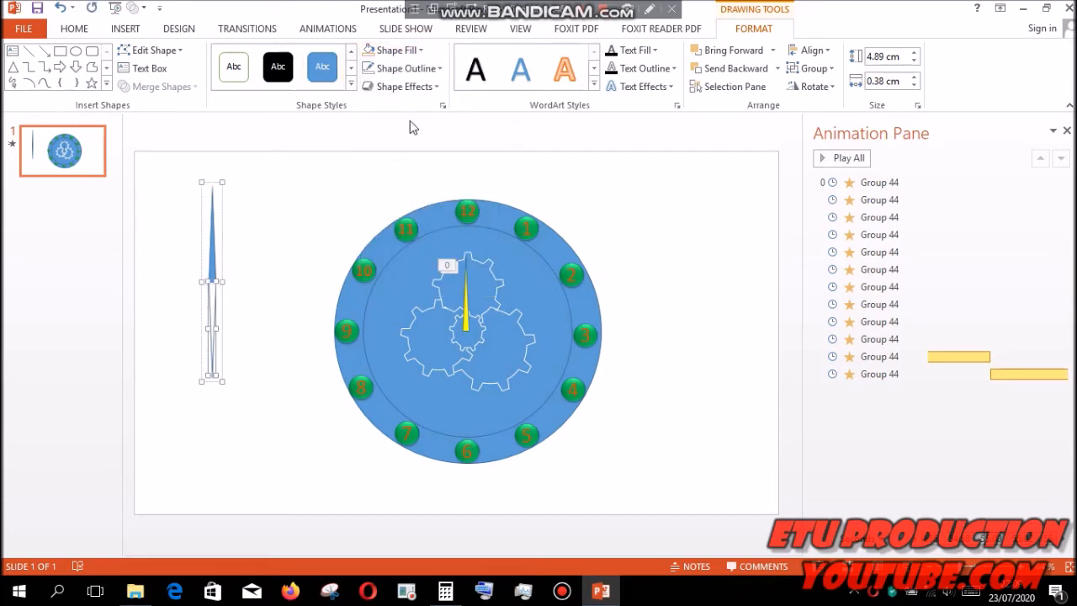
left_click(430, 72)
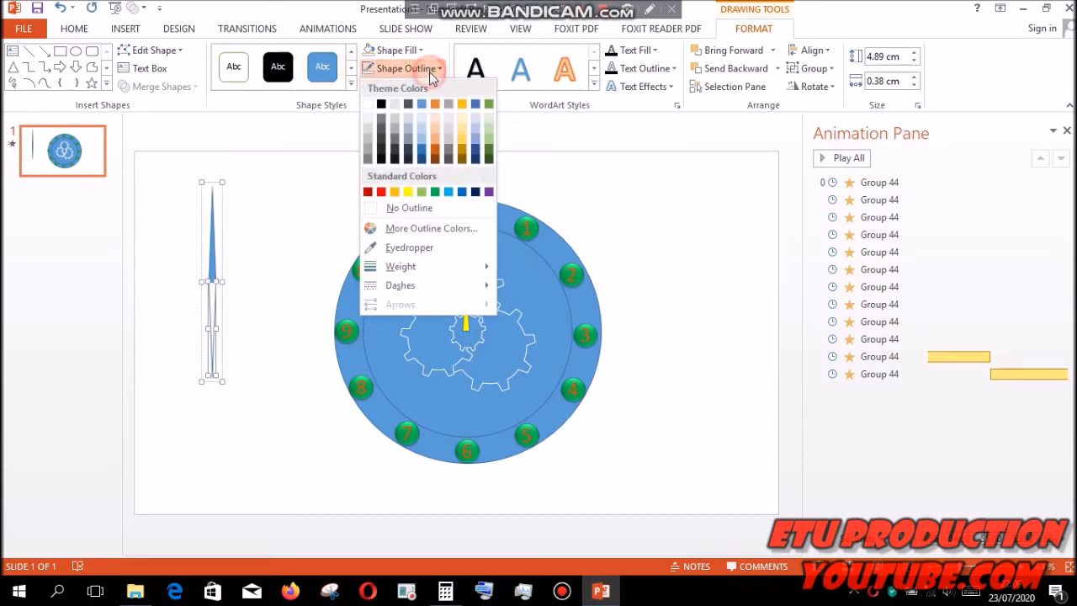
left_click(406, 208)
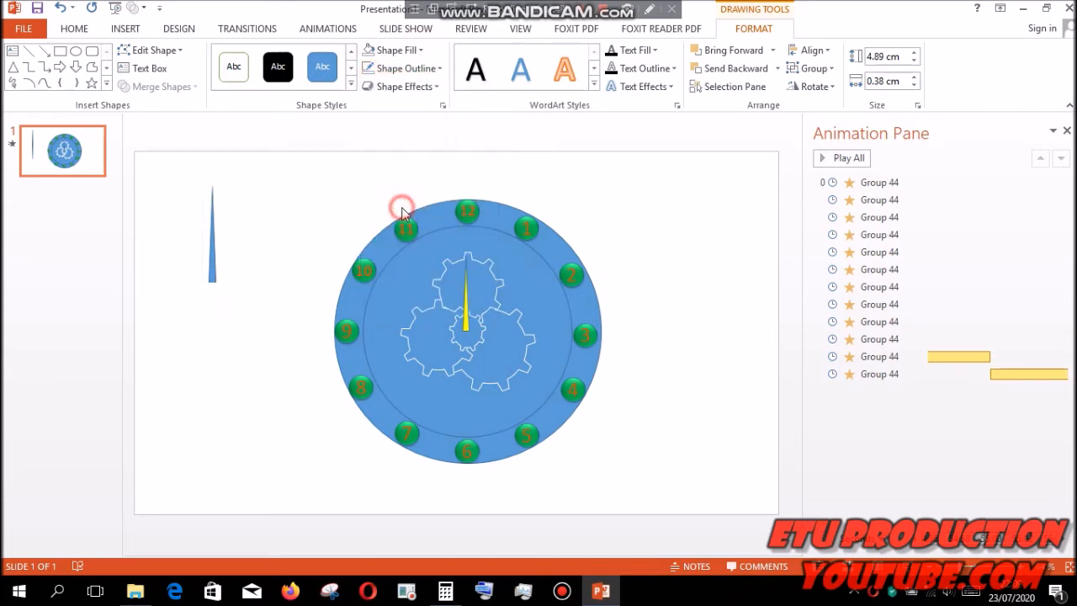
- Fill the upper triangle red and place the slightly enlarged group with its middle on the clock's centre
left_click(419, 51)
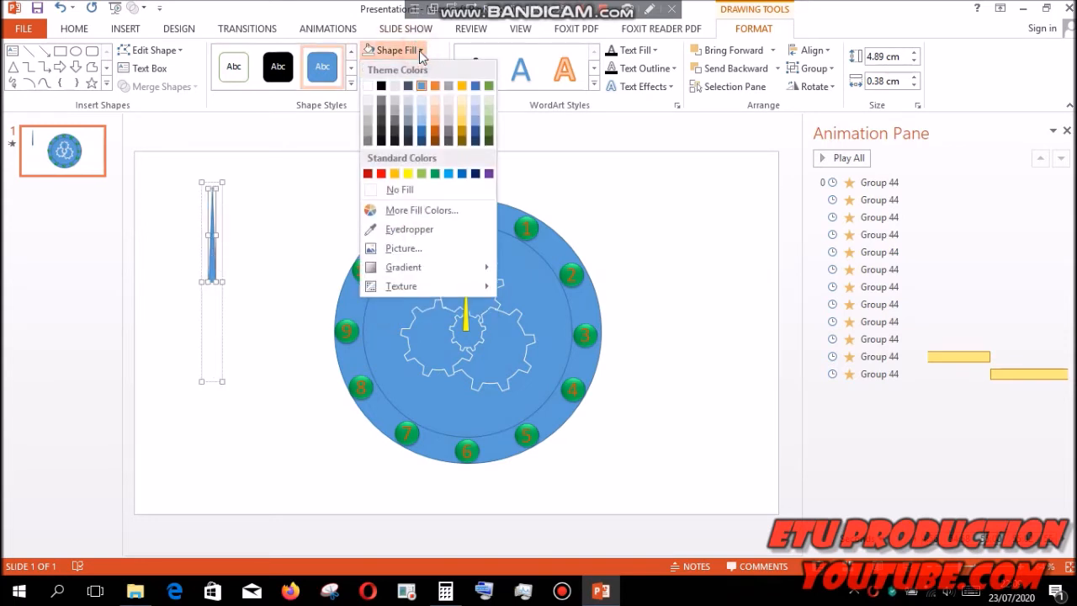
left_click(381, 174)
left_click_drag(222, 182, 225, 166)
left_click_drag(212, 252, 468, 308)
- Apply a Spin animation to the red hand and move it to the start of the animation order
left_click(329, 29)
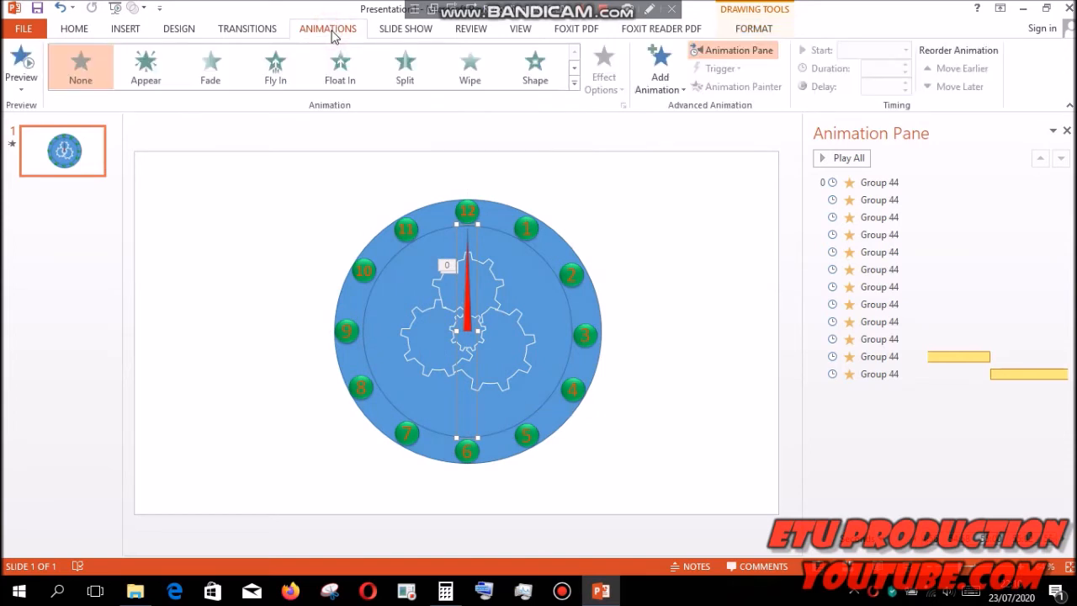
left_click(574, 68)
left_click(576, 73)
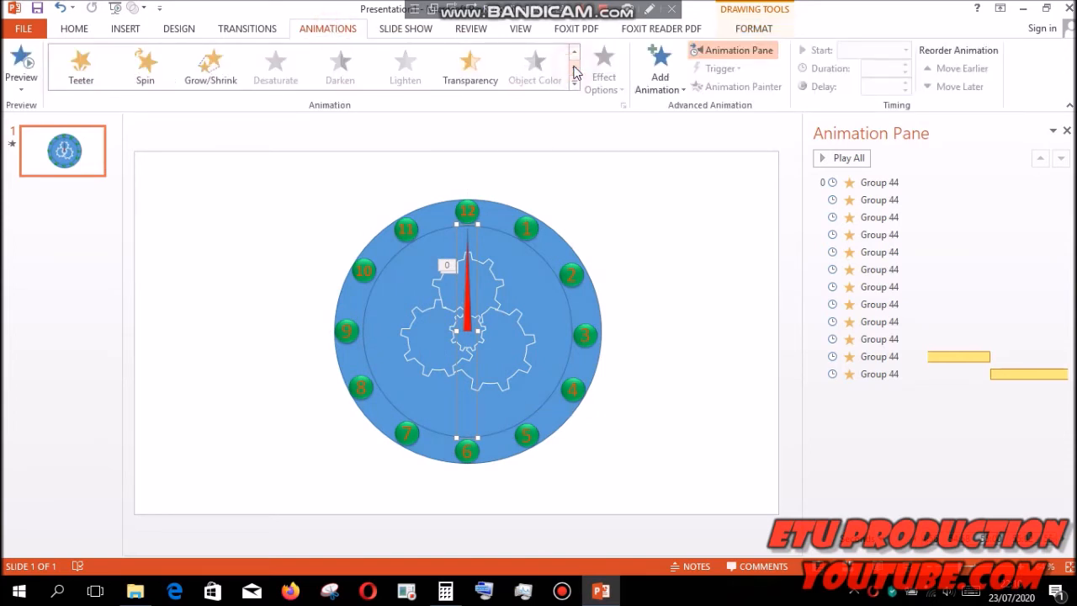
left_click(142, 69)
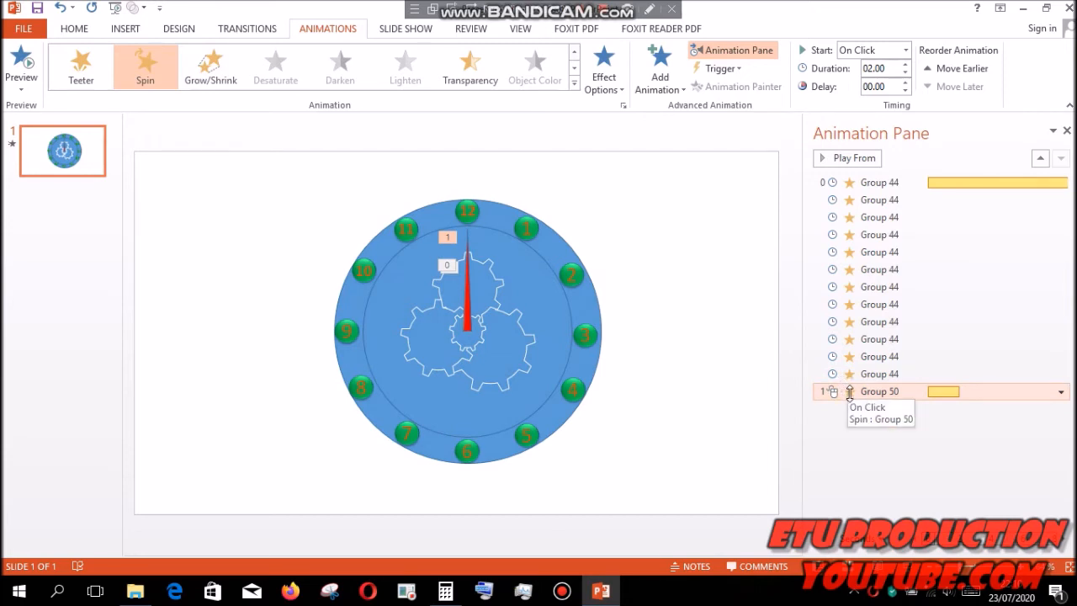
left_click_drag(849, 391, 860, 182)
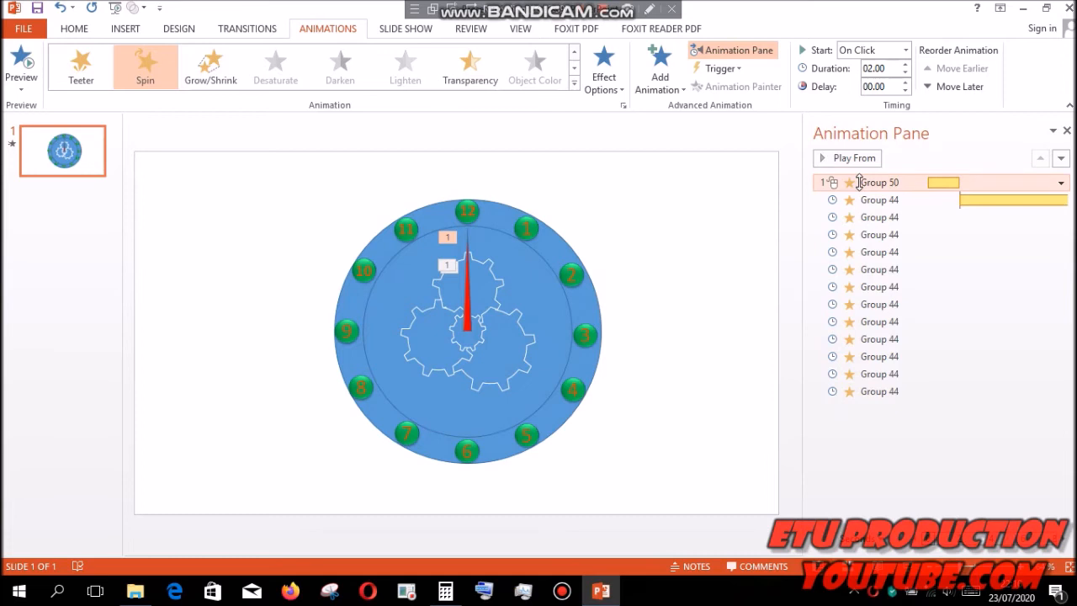
- Set the red hand's Spin animation to a duration of 60 seconds, repeating until the end of the slide
left_click(1060, 182)
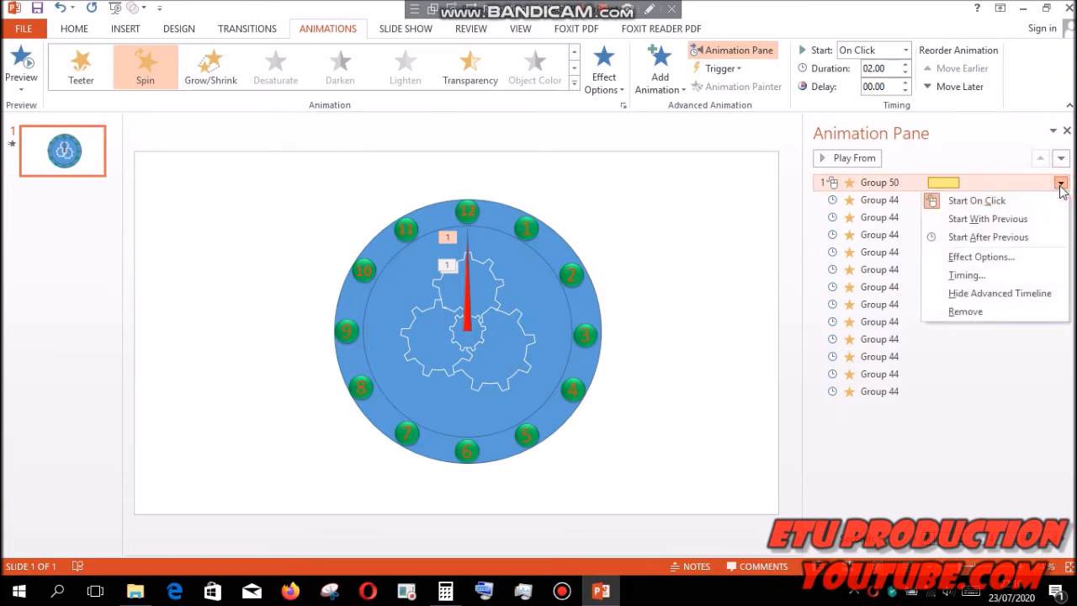
left_click(979, 257)
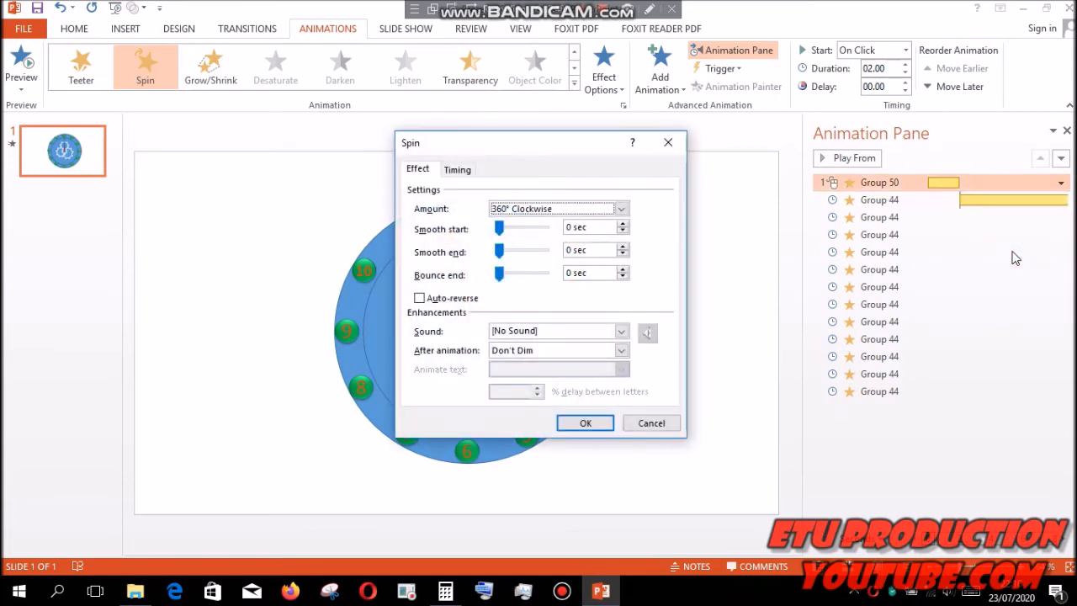
left_click(461, 170)
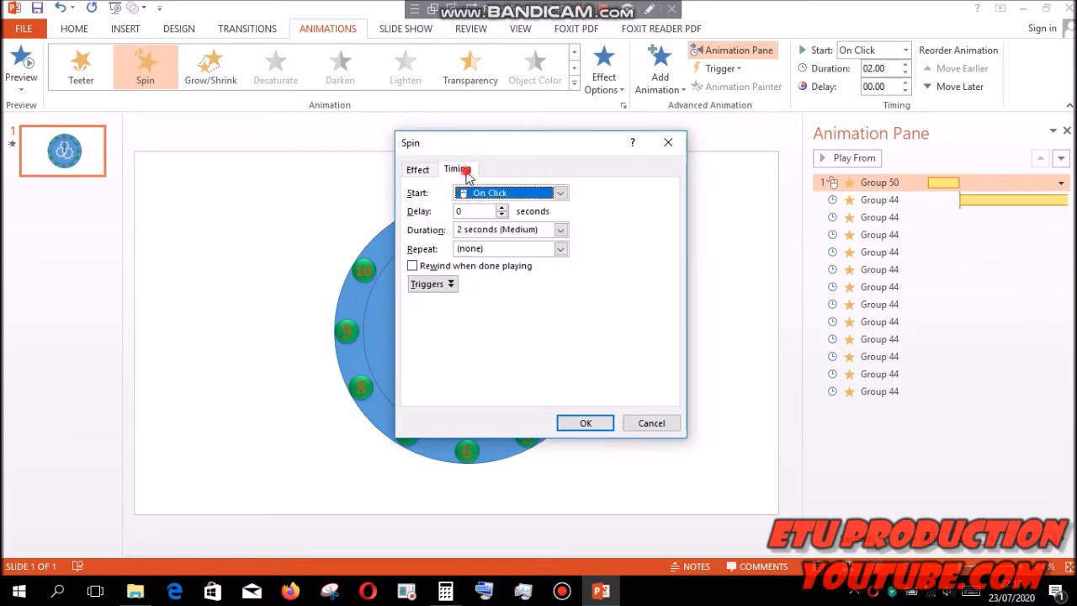
left_click(561, 231)
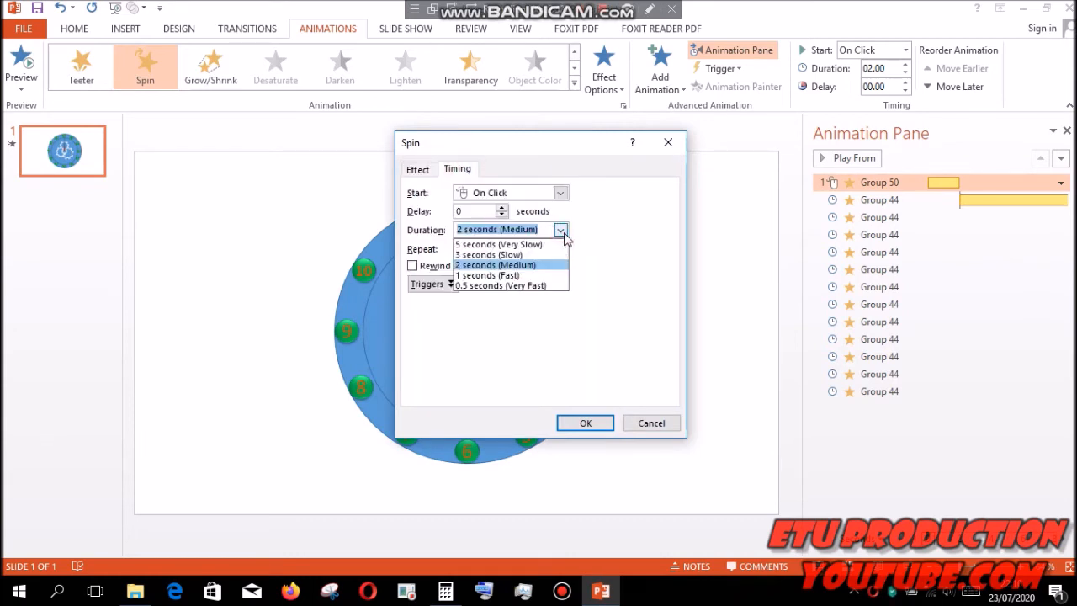
left_click(546, 230)
key("BackSpace")
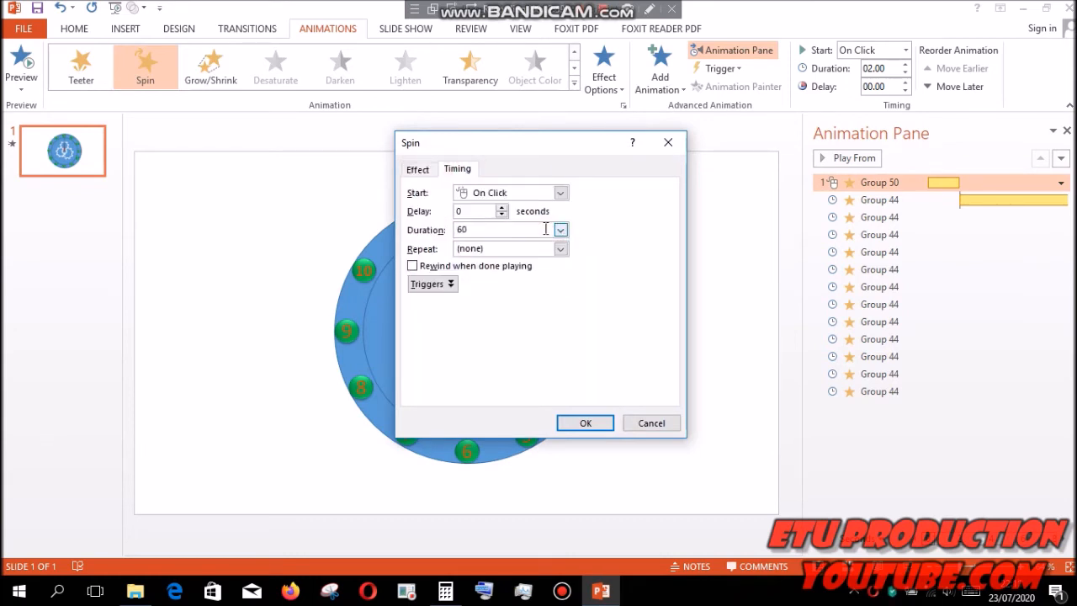
key("Return")
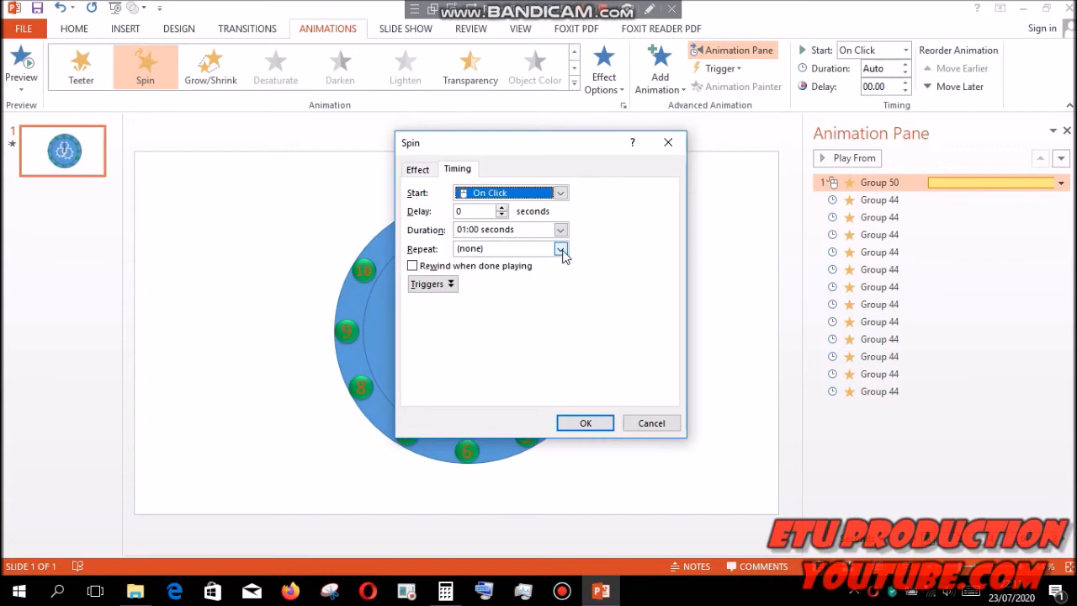
left_click(560, 250)
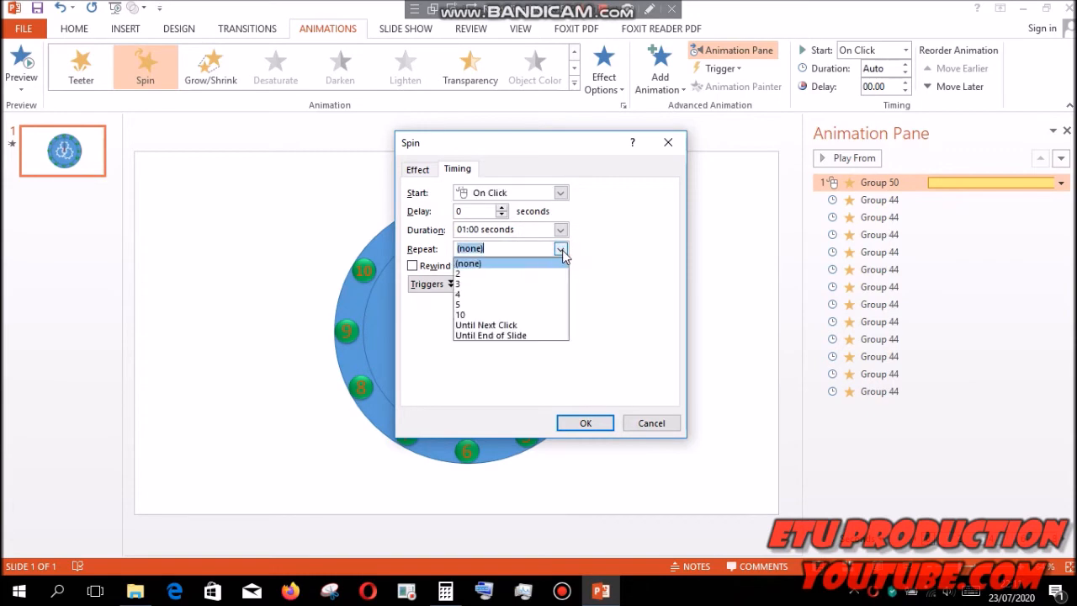
left_click(514, 336)
key("Return")
- Set the first Spin animation of the yellow hand to start with previous
left_click(920, 200)
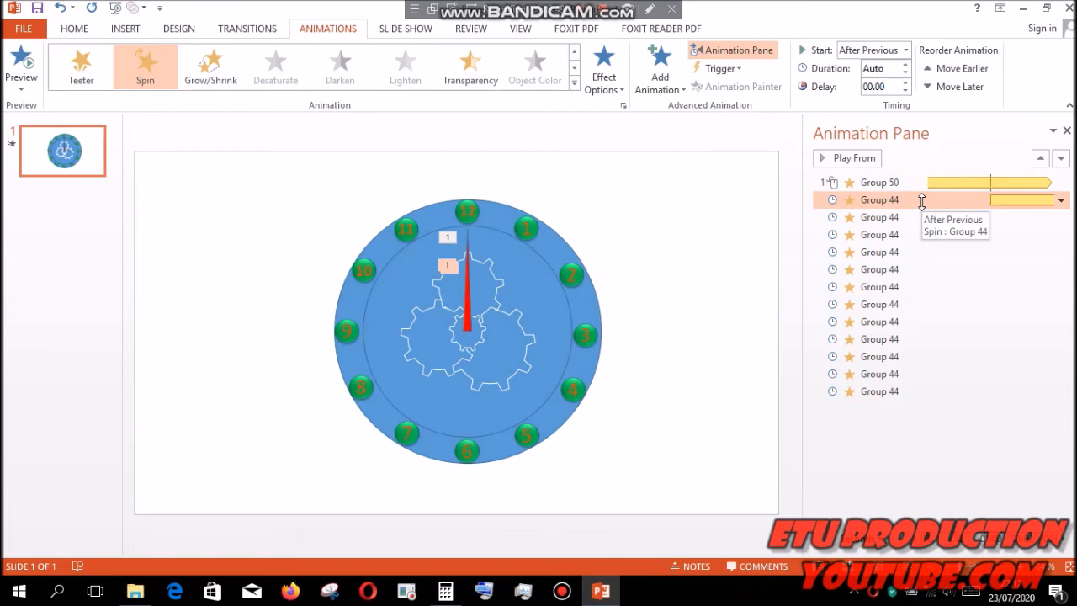
left_click(1061, 201)
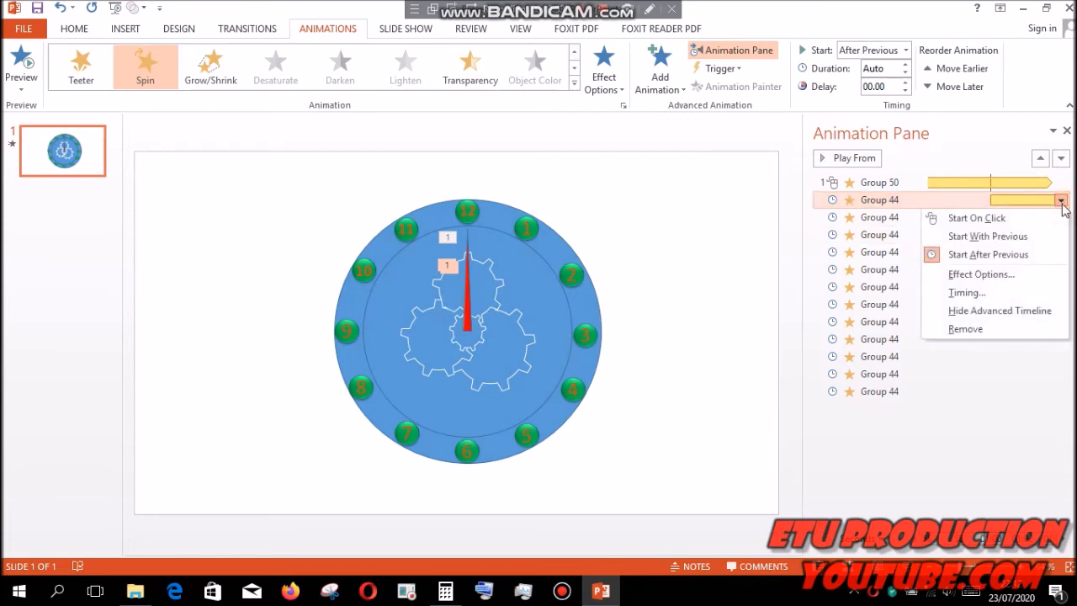
left_click(1016, 235)
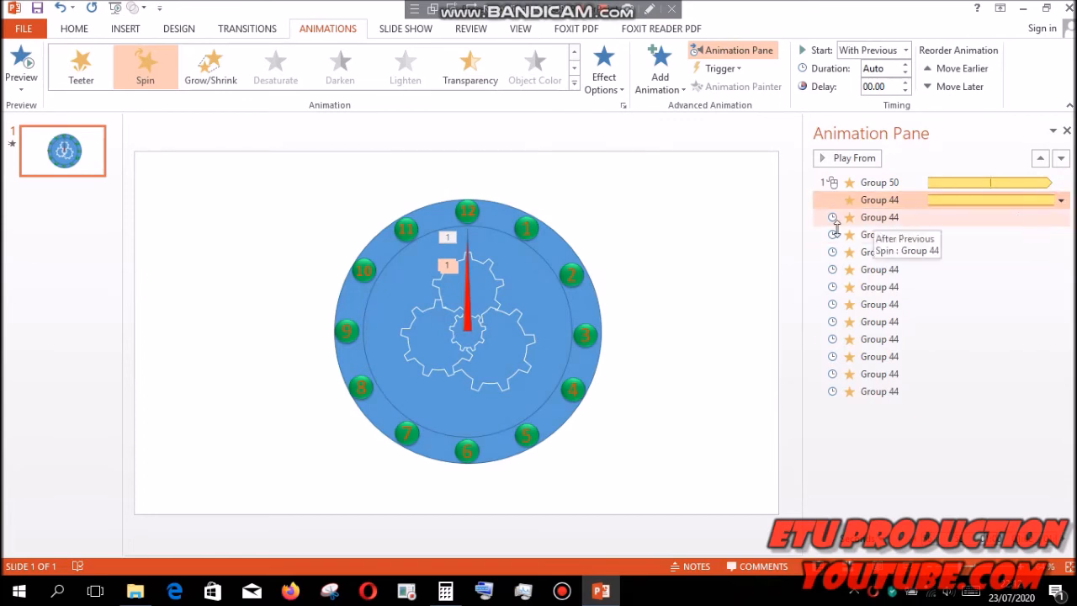
- Apply a Spin animation to all four gears together
left_click(755, 242)
left_click(492, 272)
left_click(433, 348, "shift")
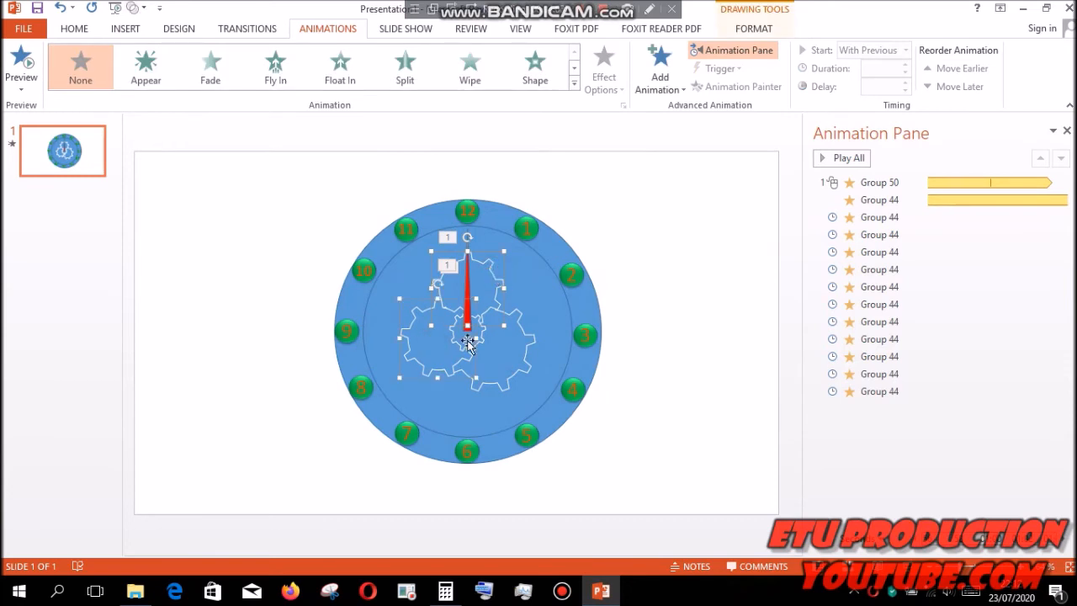
left_click(510, 360, "shift")
left_click(574, 68)
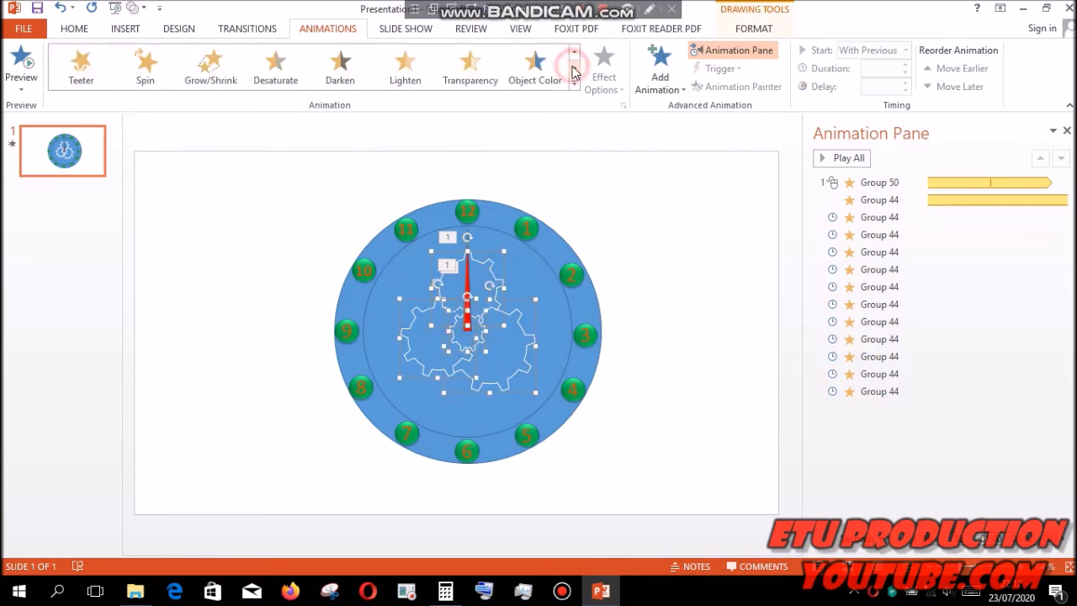
left_click(145, 67)
- Move the four gear Spin animations ahead of both hands' animations in the animation order
left_click(676, 250)
left_click_drag(906, 409, 886, 173)
left_click(919, 430)
left_click_drag(920, 430, 916, 202)
left_click_drag(883, 444, 892, 227)
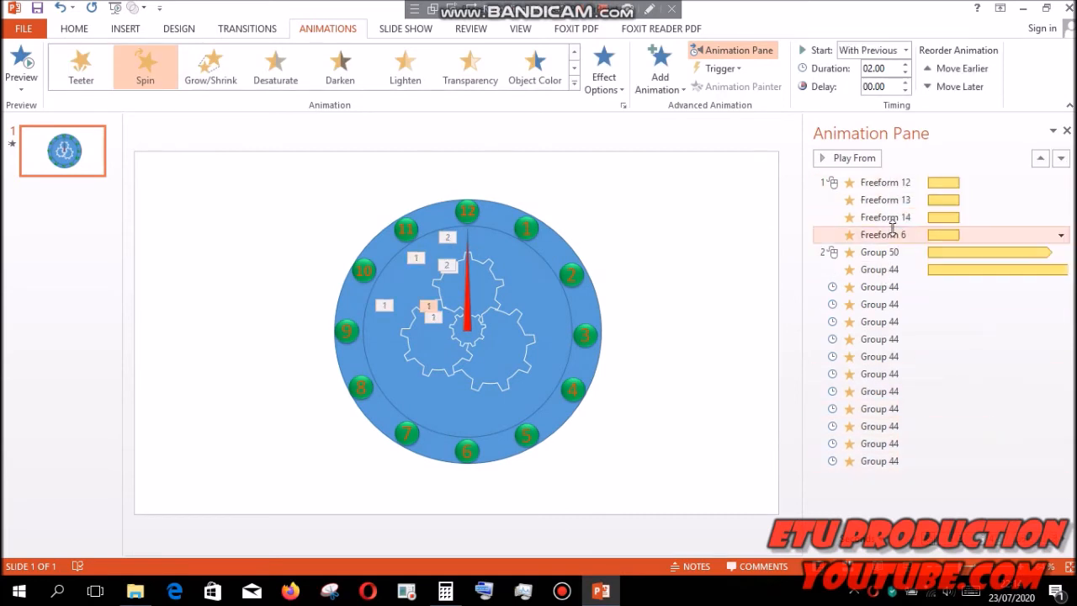
- Set all four gear Spin animations to start with previous
left_click(704, 243)
left_click(861, 182)
left_click(859, 200, "ctrl")
left_click(860, 217, "ctrl")
left_click(866, 234, "ctrl")
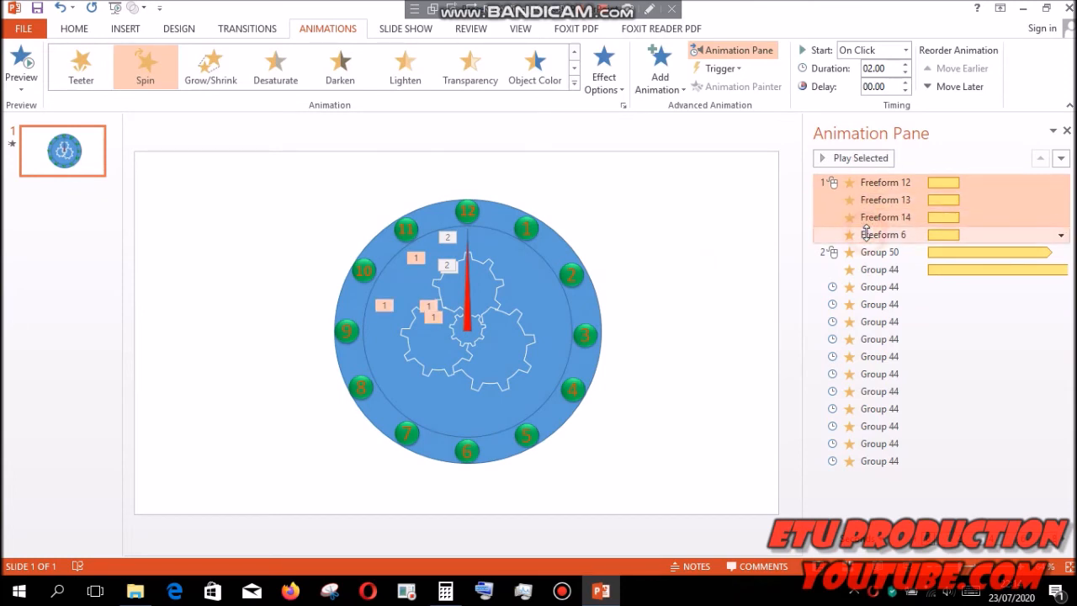
left_click(1060, 235)
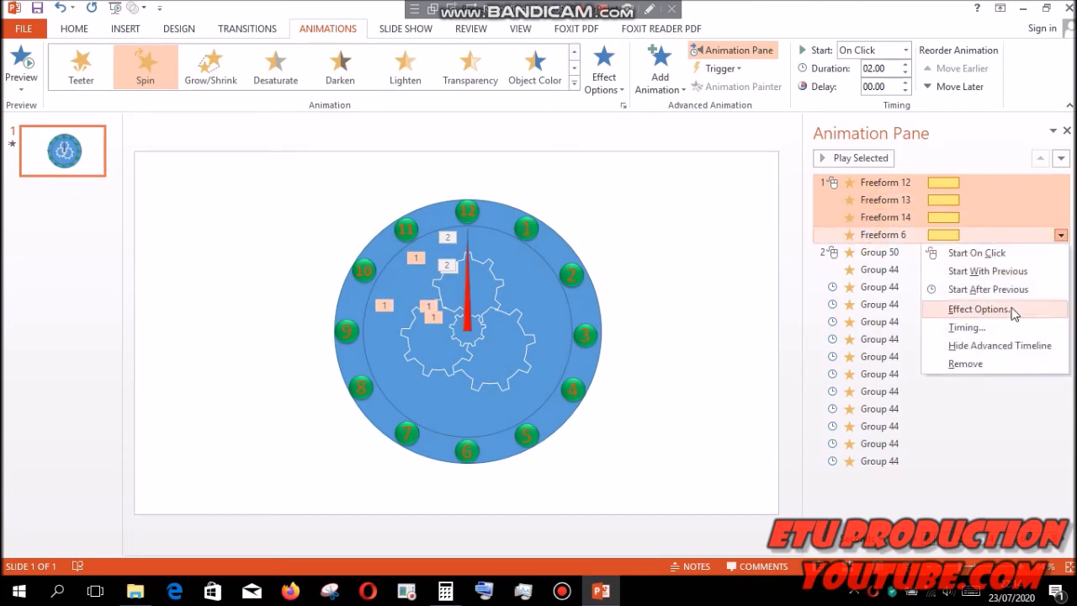
left_click(1005, 272)
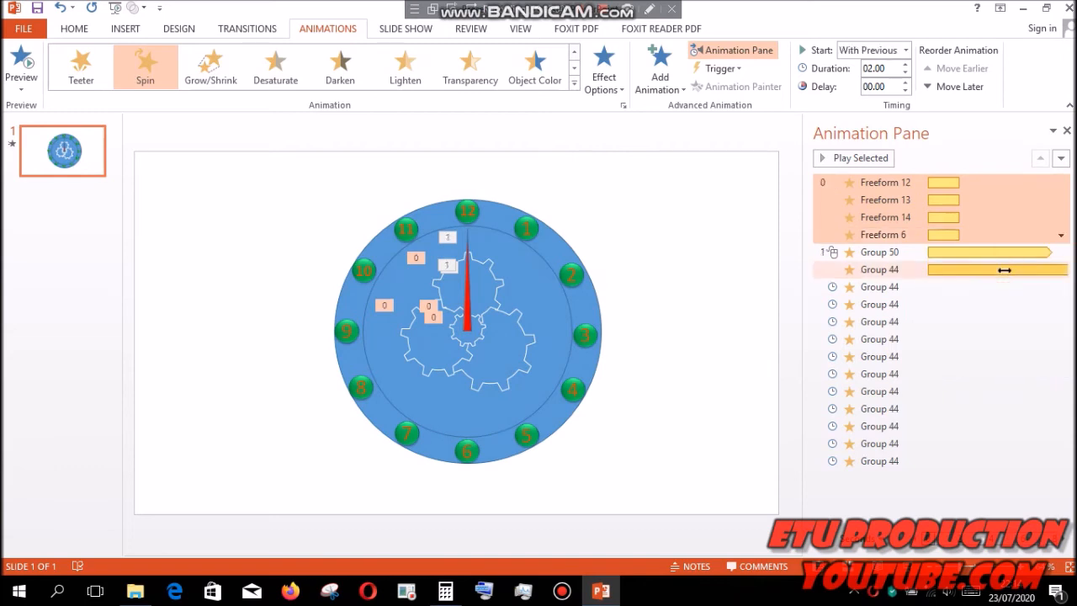
- Set the four gear Spin animations to repeat until the end of the slide and preview them
left_click(1061, 236)
left_click(1000, 307)
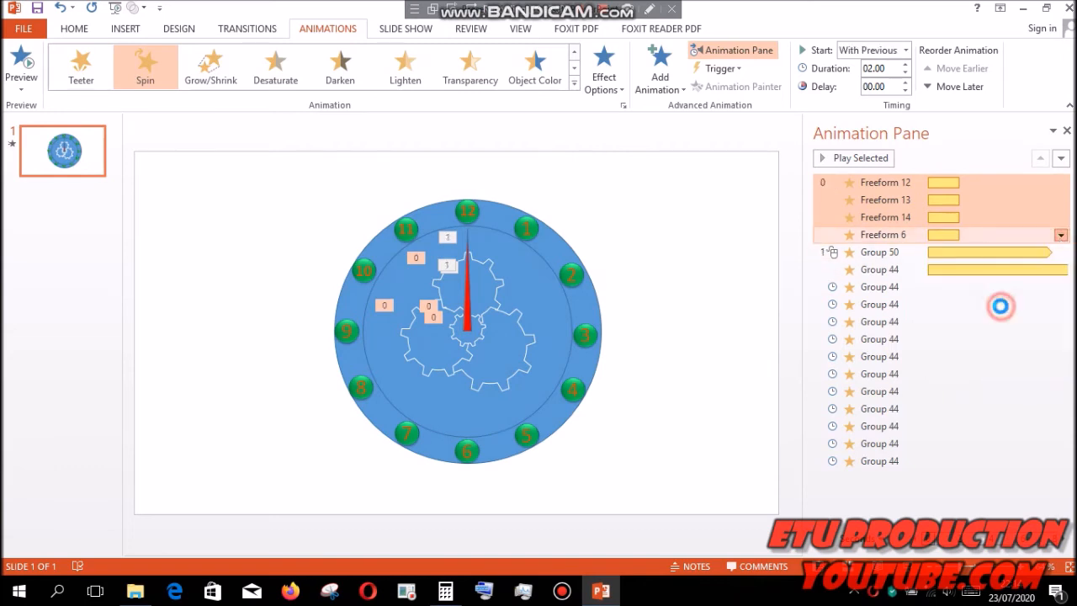
left_click(457, 170)
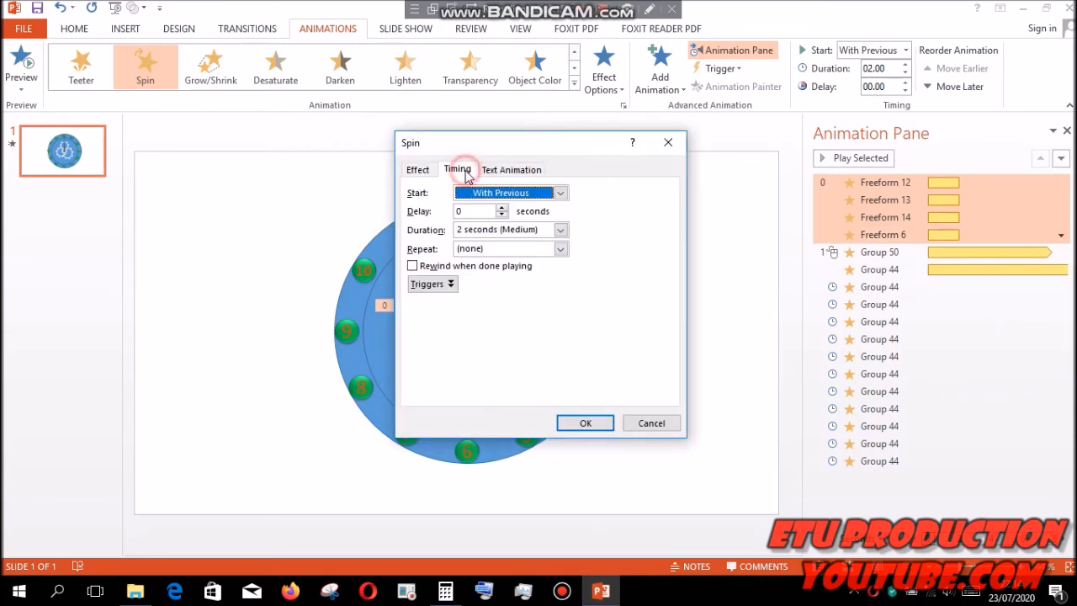
left_click(560, 248)
left_click(515, 335)
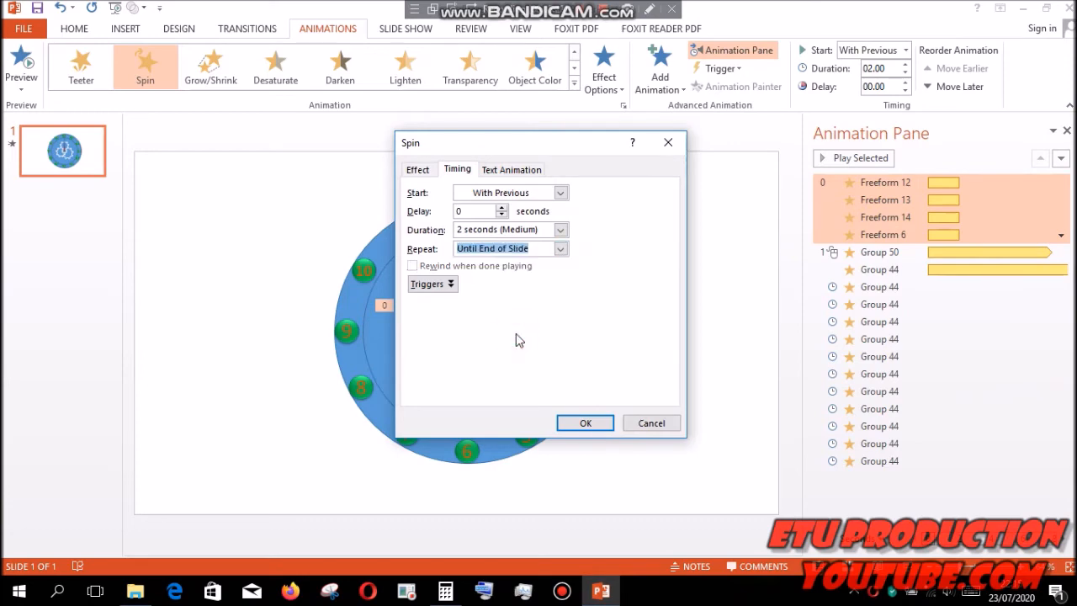
left_click(585, 422)
left_click(823, 161)
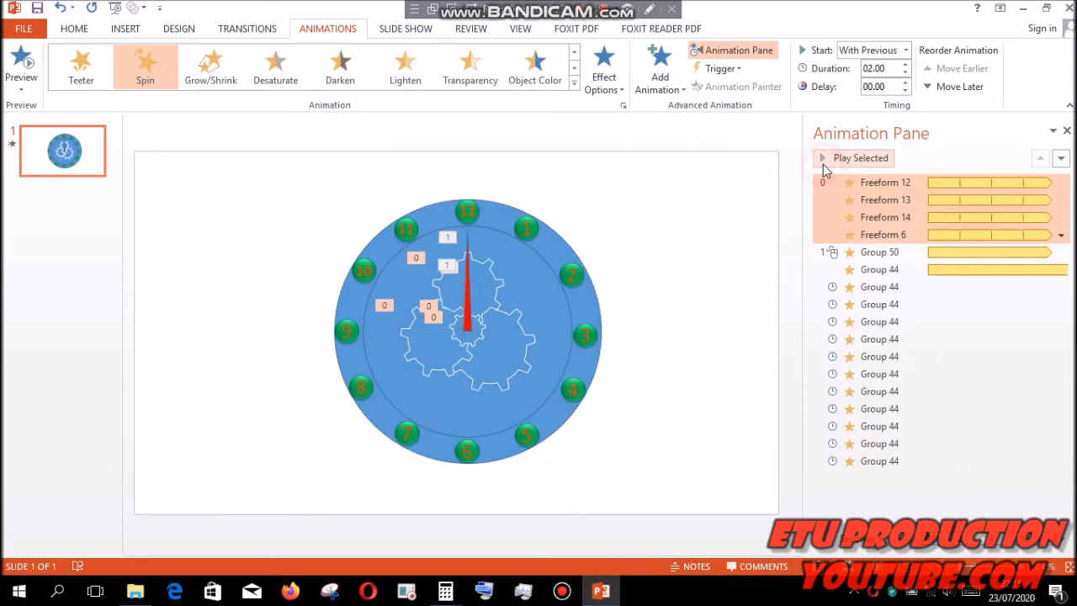
- Set the Spin animation of the hand Group 50 to start with previous
left_click(881, 251)
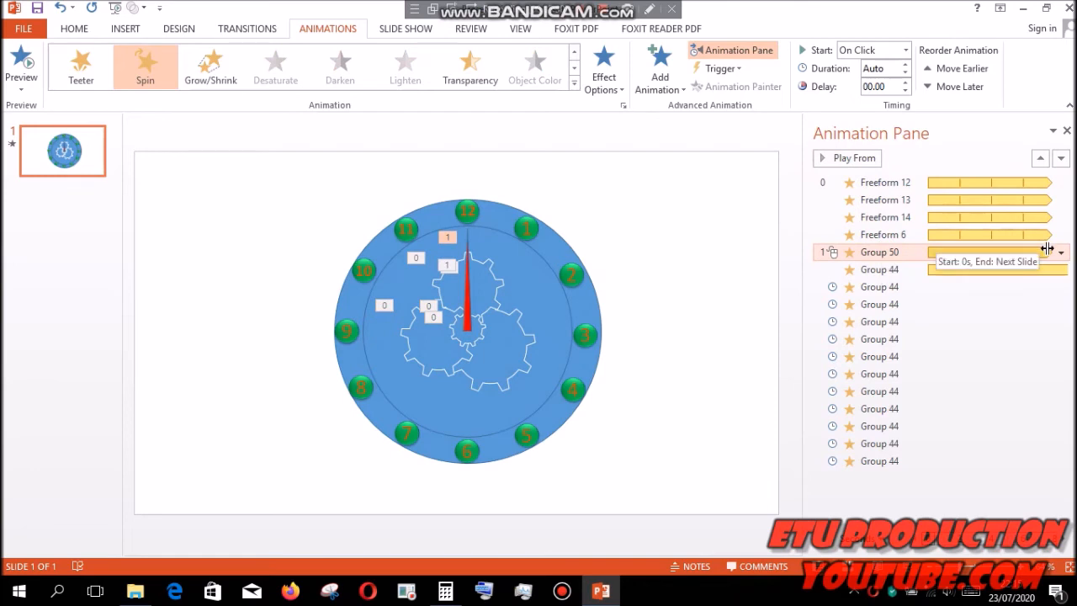
left_click(1061, 253)
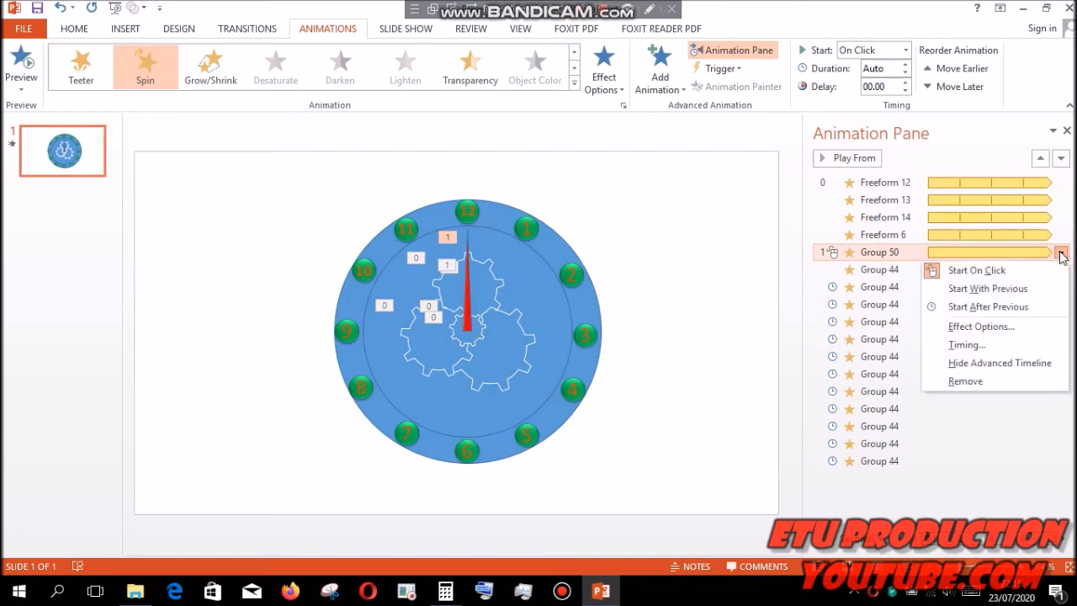
left_click(1032, 289)
left_click(575, 225)
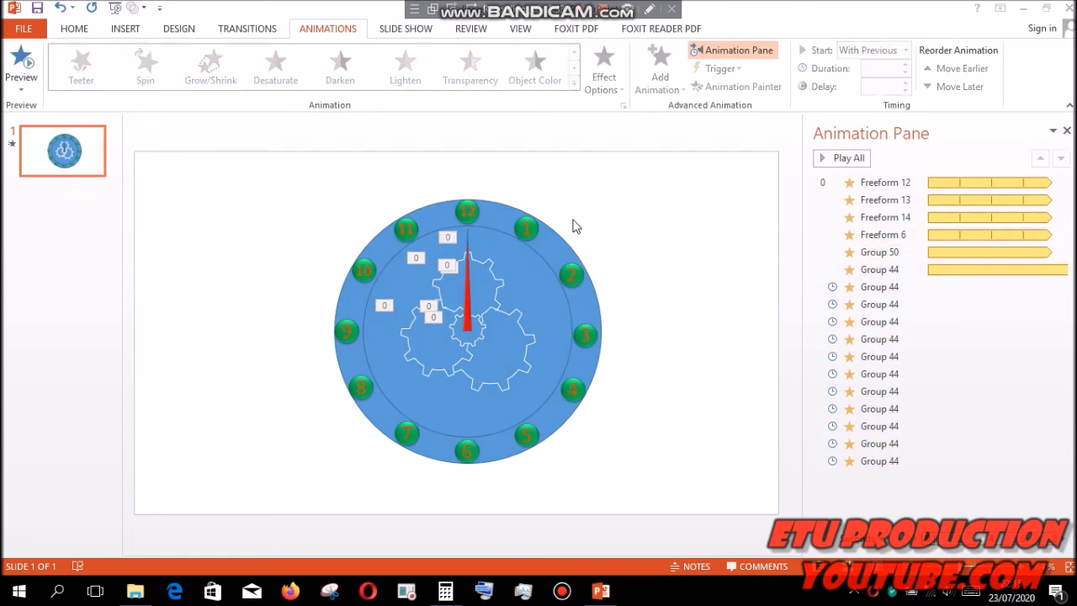
- Fill the clock's inner circle with the picture of a tower and gardens under a blue sky from a Pictures subfolder
left_click(541, 286)
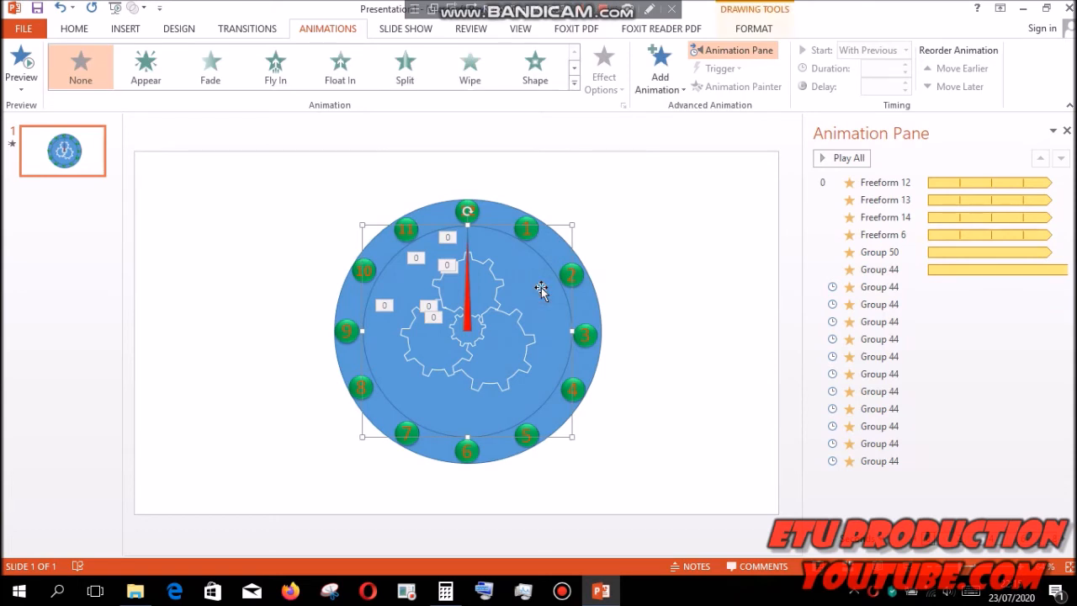
left_click(753, 29)
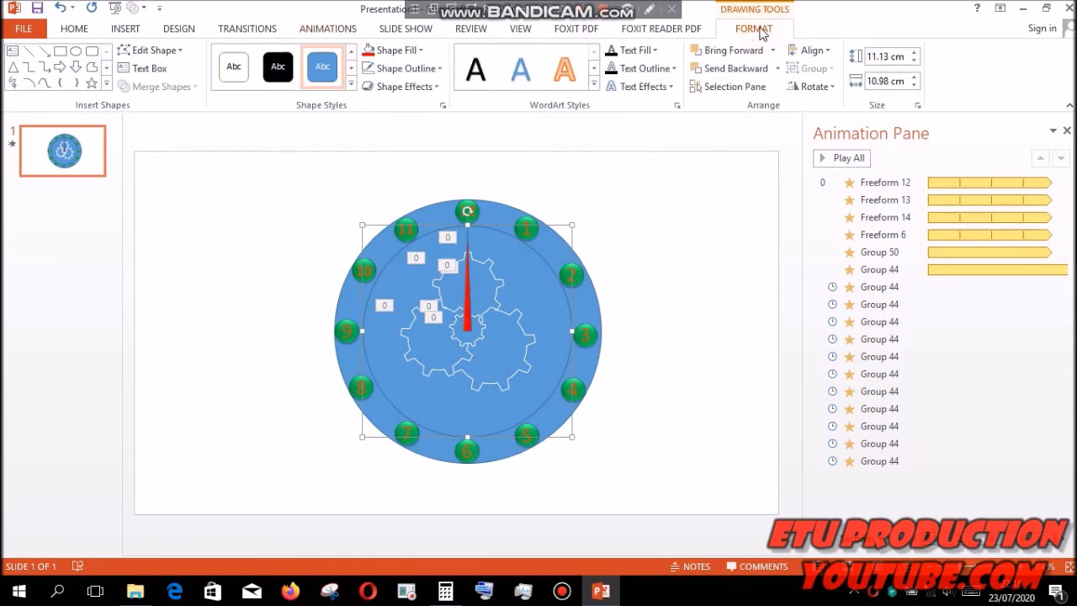
left_click(420, 51)
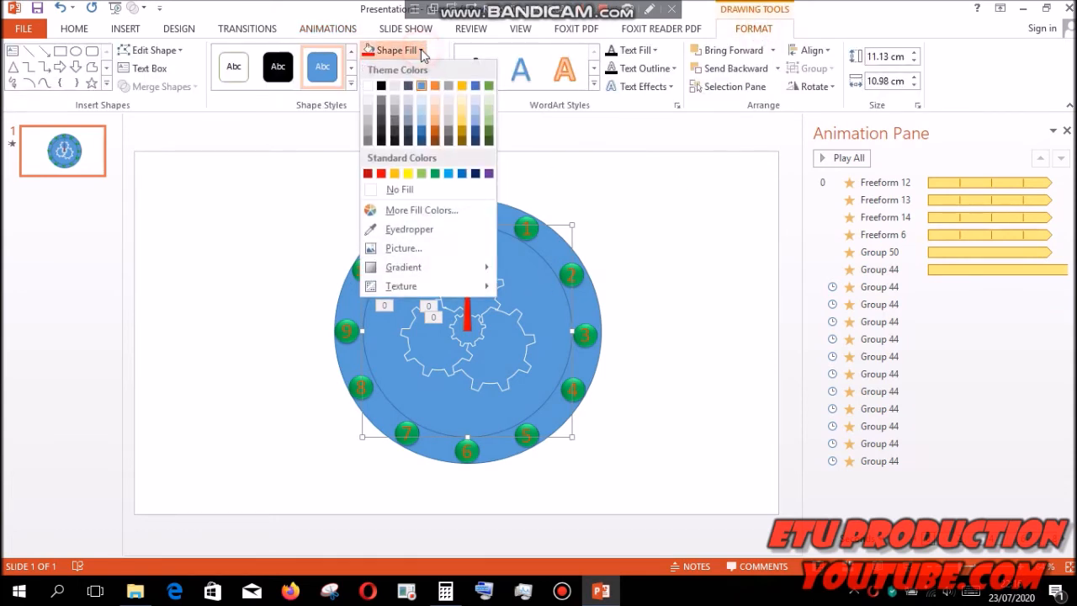
left_click(402, 250)
left_click(541, 329)
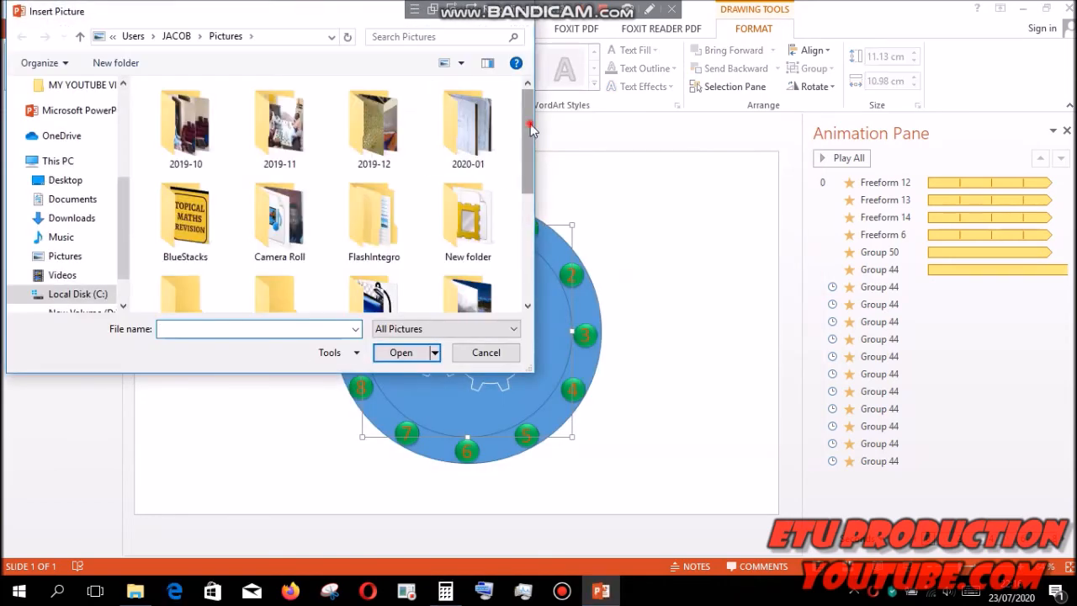
scroll(485, 205, "down", 2)
double_click(485, 205)
left_click(381, 244)
left_click(399, 354)
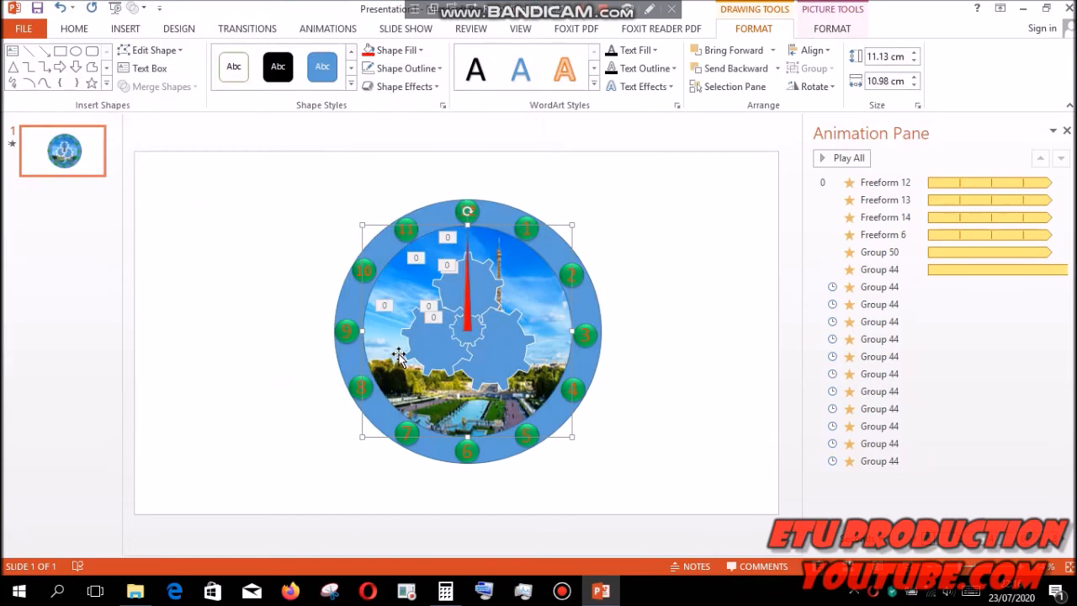
key("Escape")
- Draw a small oval about 1.34 cm high and 1.21 cm wide and place it over the clock's center
left_click(275, 89)
left_click(329, 121)
mouse_move(628, 200)
left_mouse_down()
mouse_move(654, 231)
mouse_move(469, 331)
left_mouse_up()
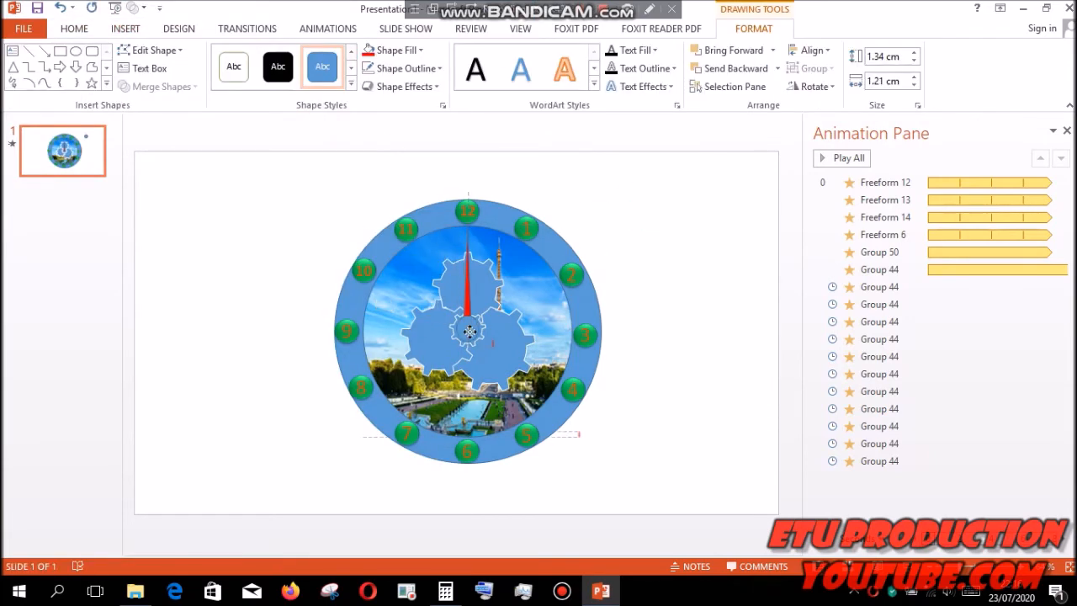